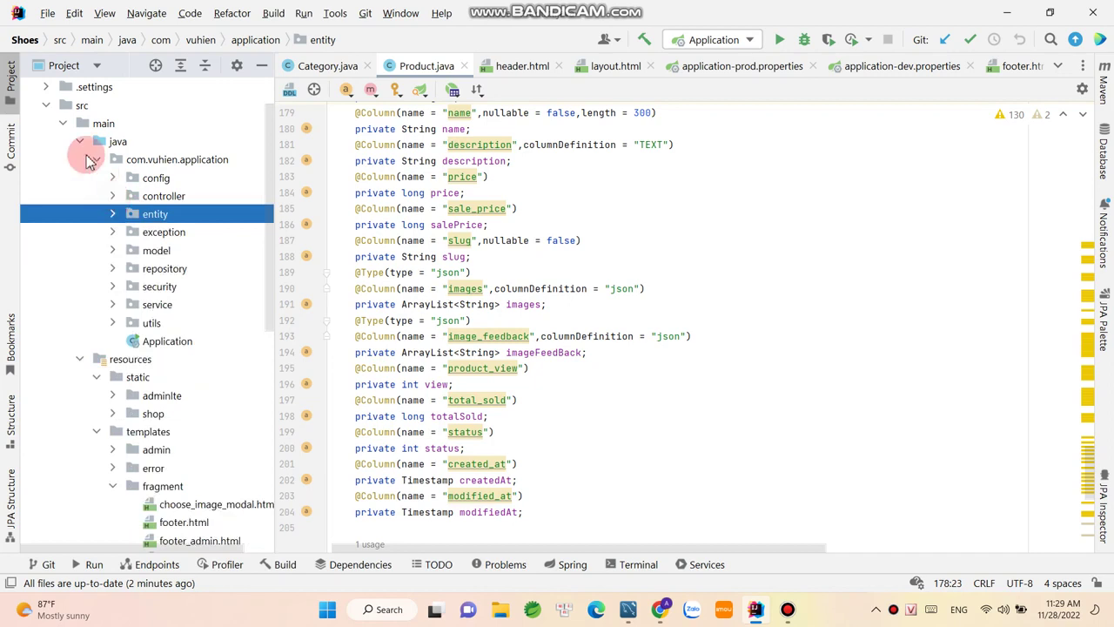
# Collapse the com.vuhien.application package and the static and templates folders in the project tree.
pyautogui.click(96, 160)
pyautogui.click(95, 160)
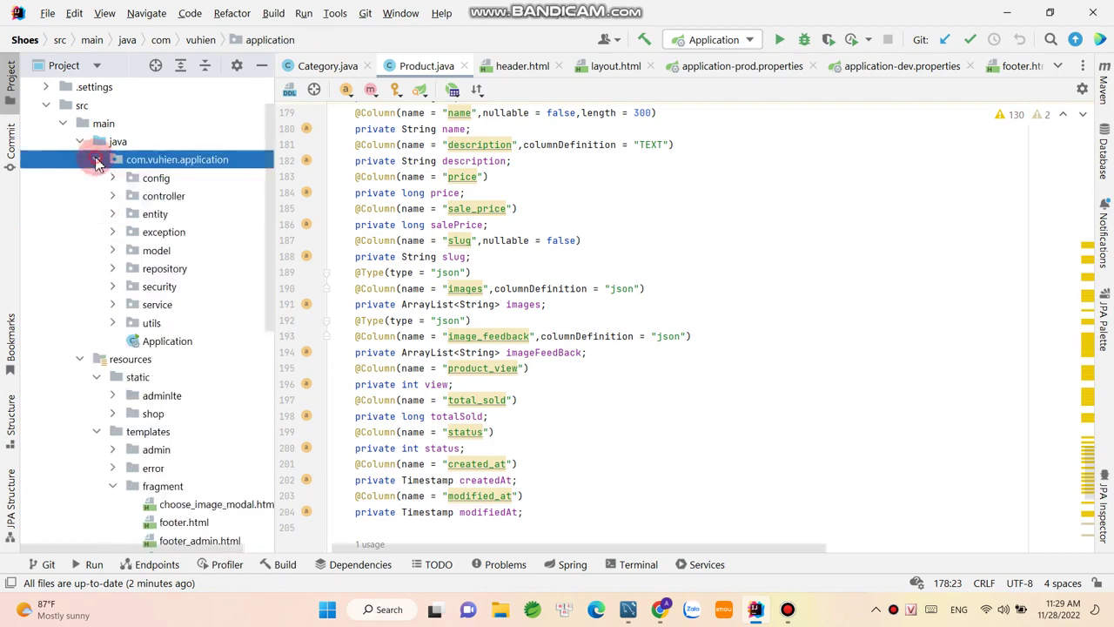
pyautogui.click(97, 163)
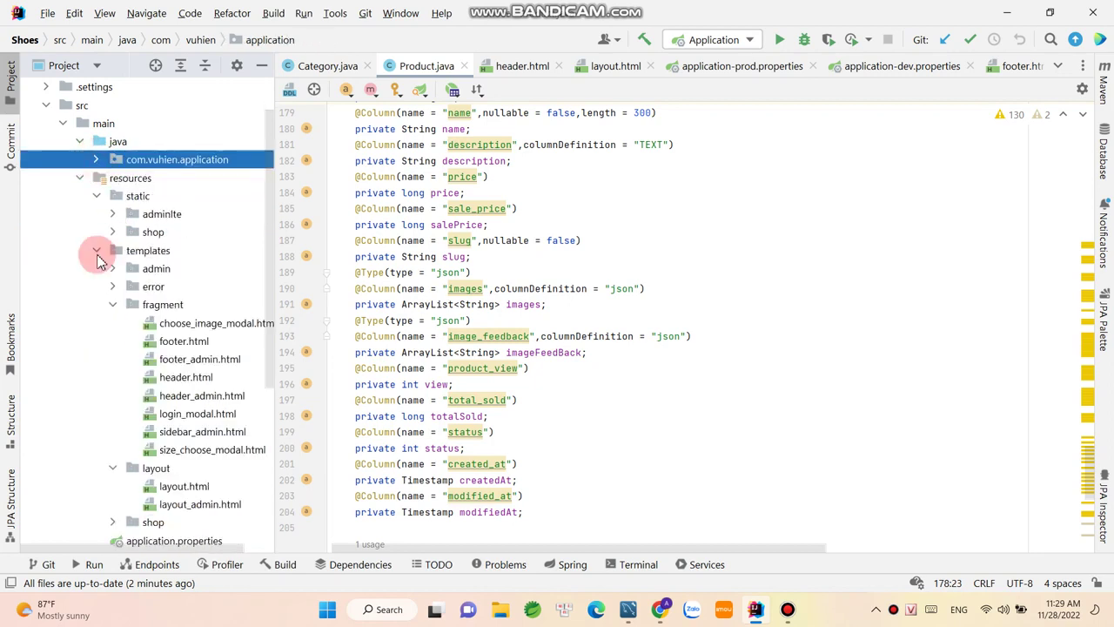
pyautogui.click(97, 197)
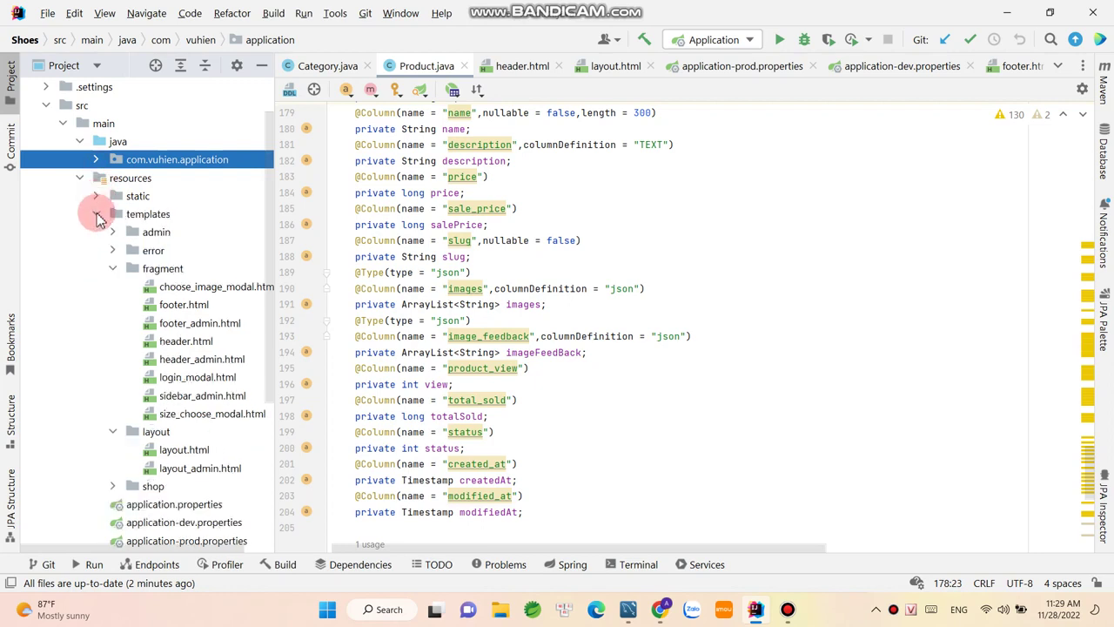
pyautogui.click(97, 215)
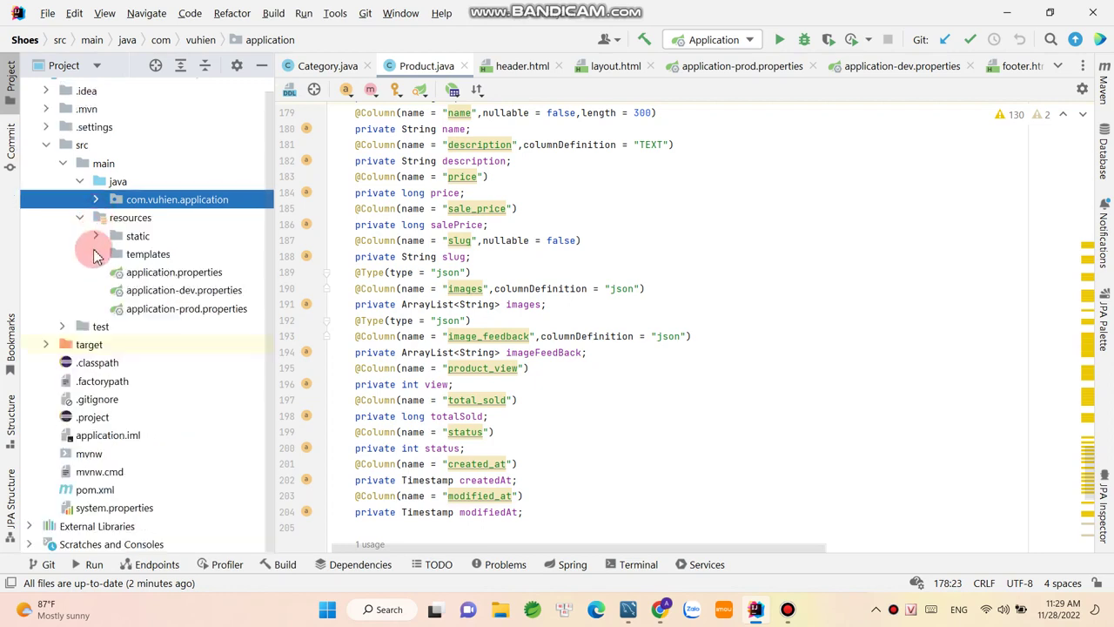
# Open application-prod.properties and application-dev.properties and examine the shoes database connection settings in the dev file.
pyautogui.doubleClick(181, 309)
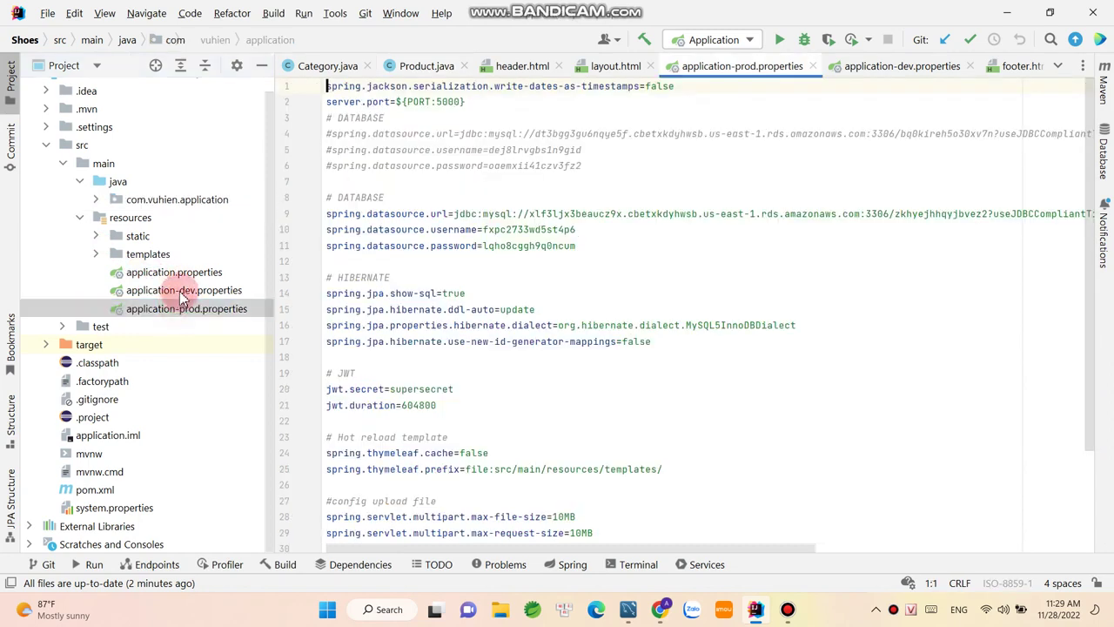
pyautogui.doubleClick(185, 292)
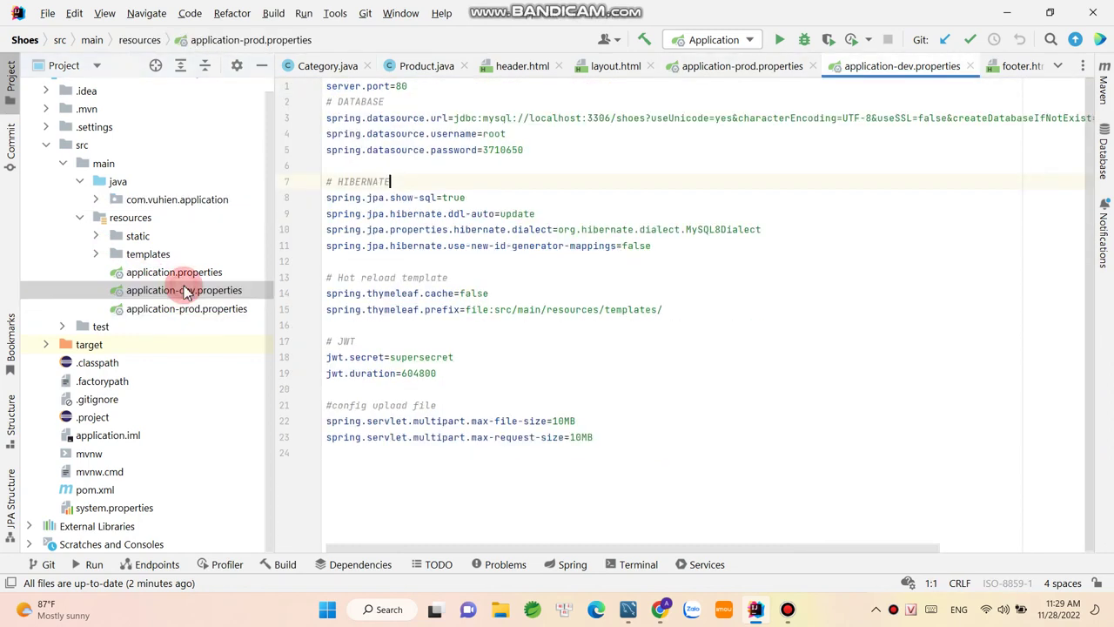
pyautogui.doubleClick(495, 150)
pyautogui.click(609, 163)
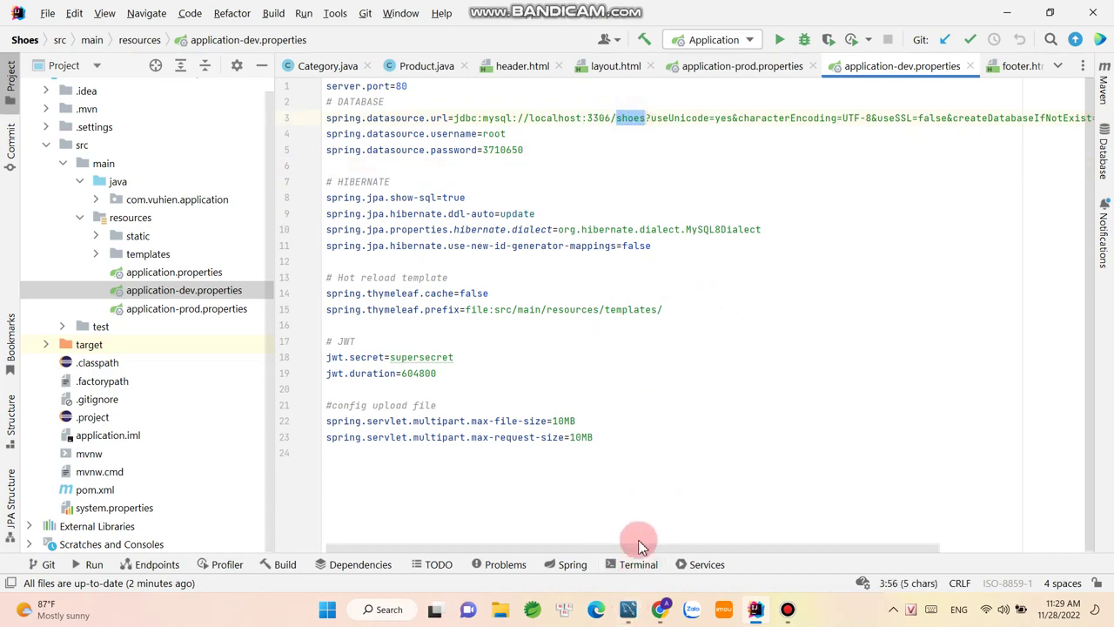
# Switch to MySQL Workbench and query all rows of the product and orders tables in the shoes schema.
pyautogui.click(628, 610)
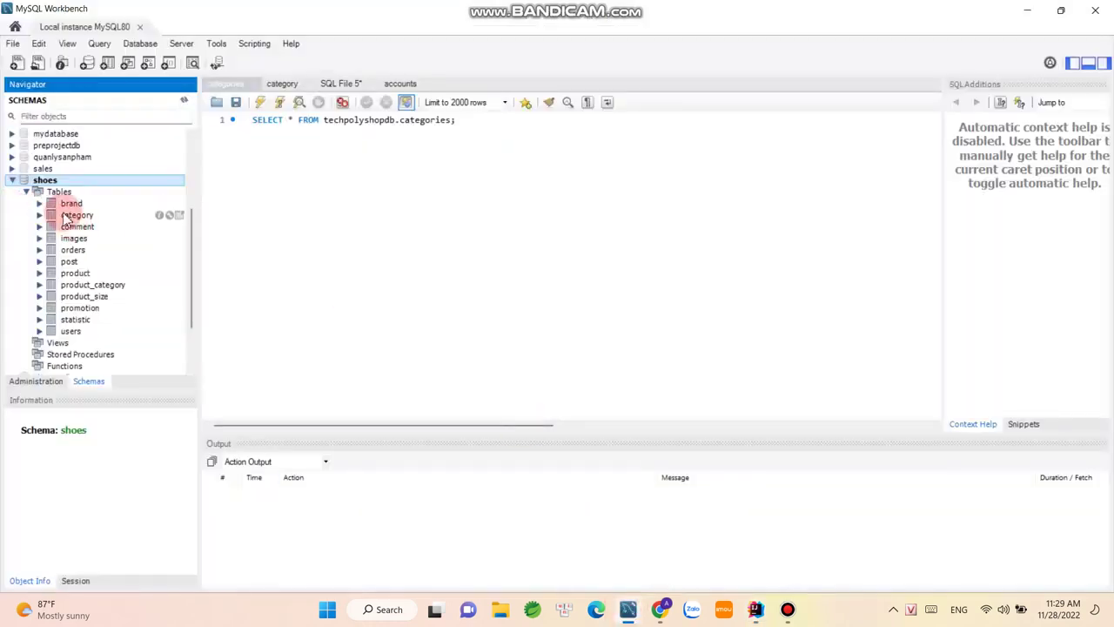
pyautogui.rightClick(75, 275)
pyautogui.click(101, 280)
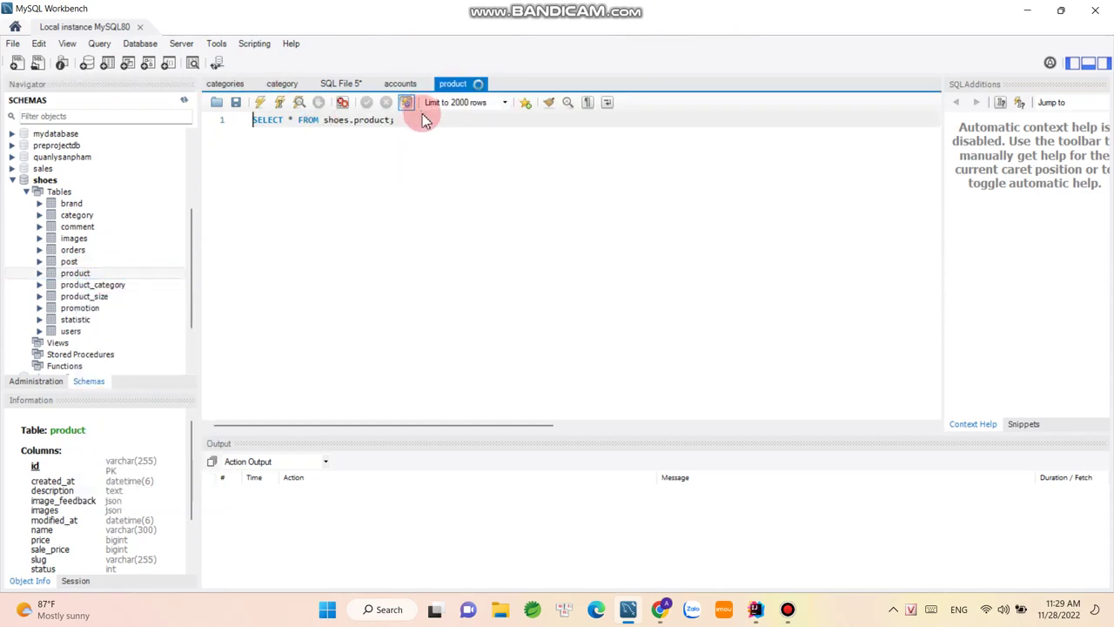
pyautogui.click(261, 101)
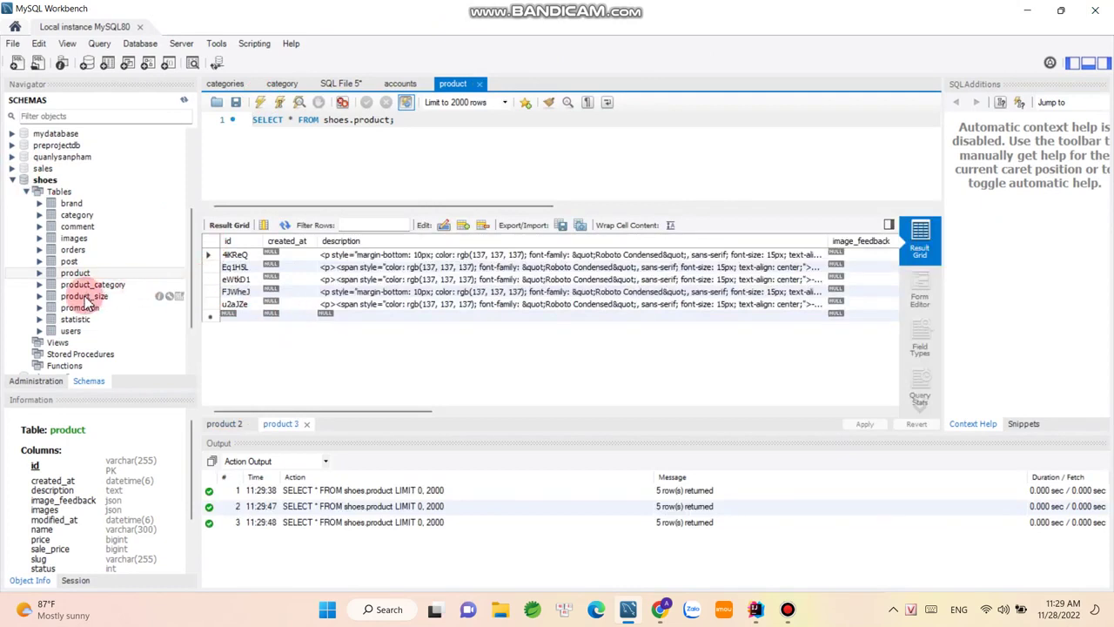
pyautogui.rightClick(84, 253)
pyautogui.click(109, 258)
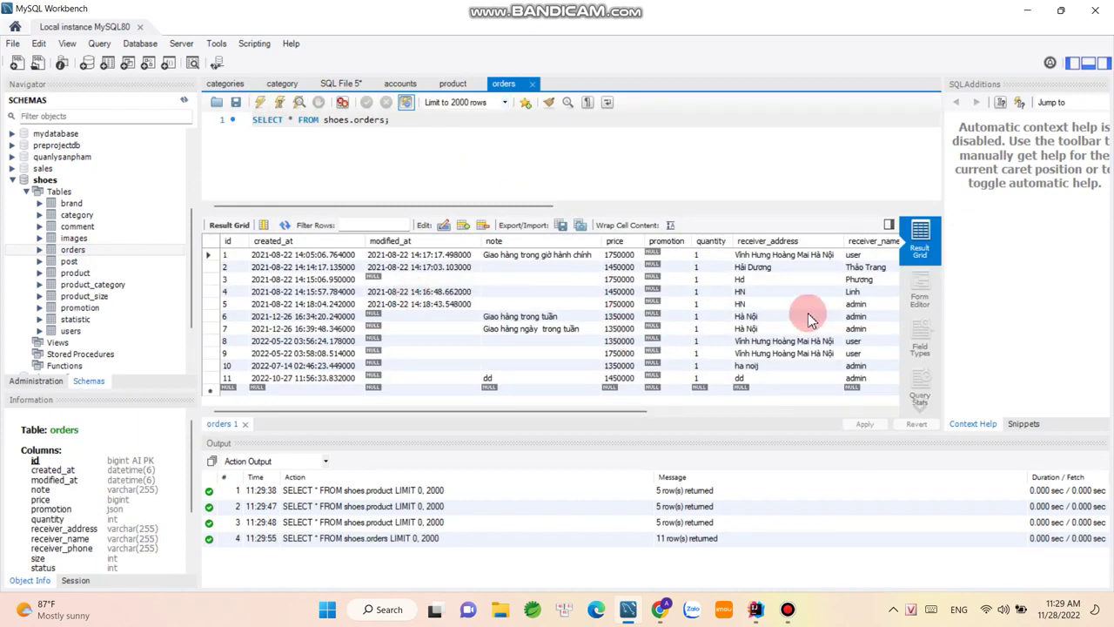
# Switch back to IntelliJ IDEA, run the Application configuration and check its startup log.
pyautogui.click(758, 611)
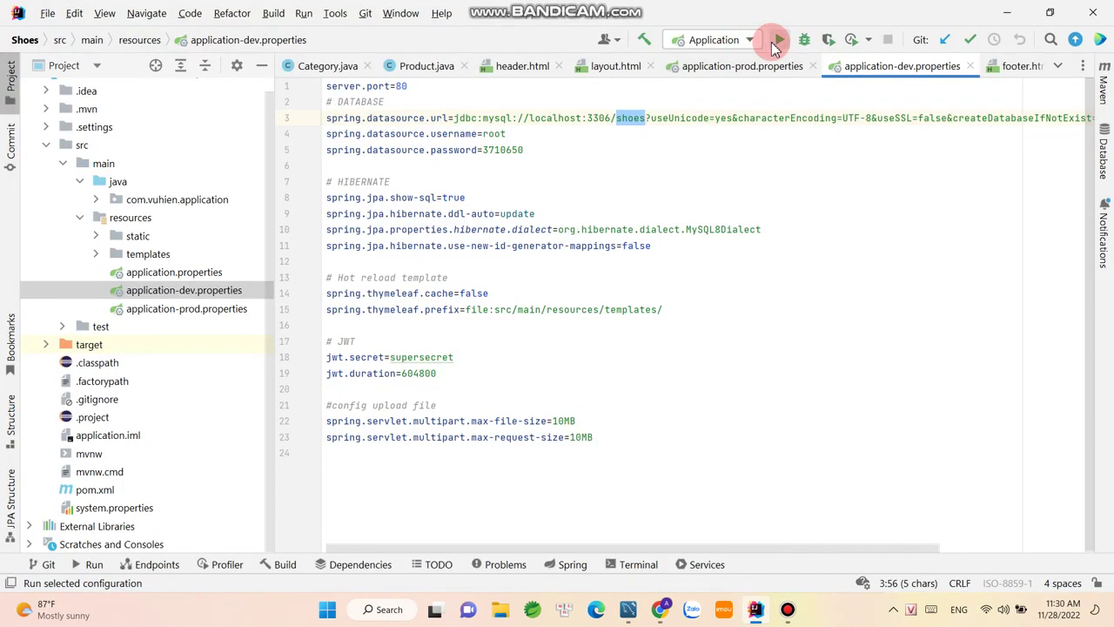
pyautogui.click(776, 43)
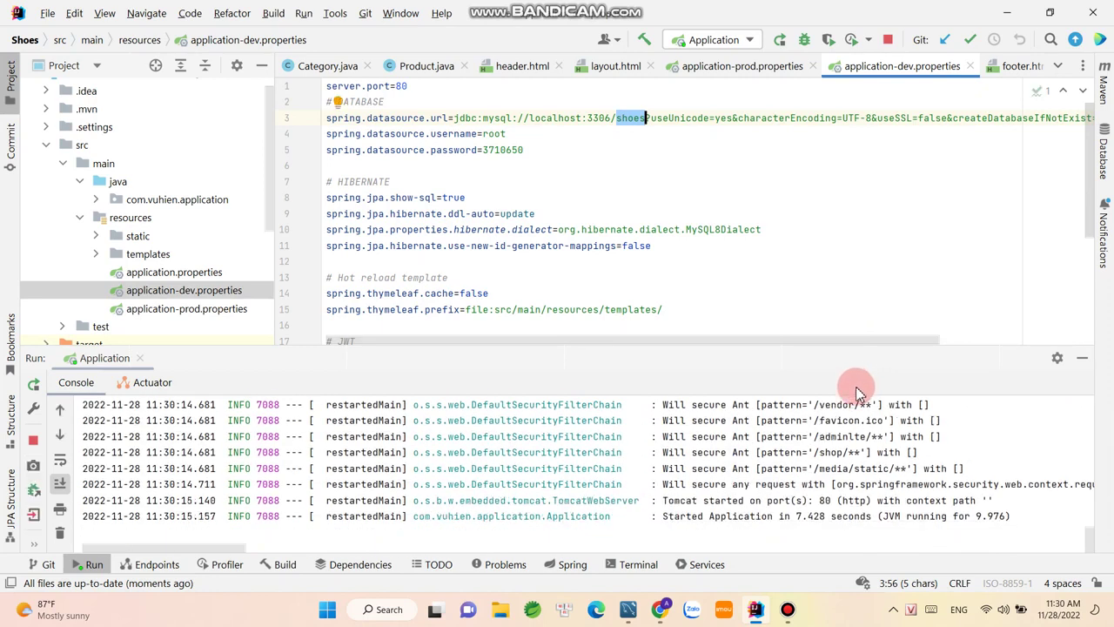
pyautogui.click(821, 500)
pyautogui.click(860, 468)
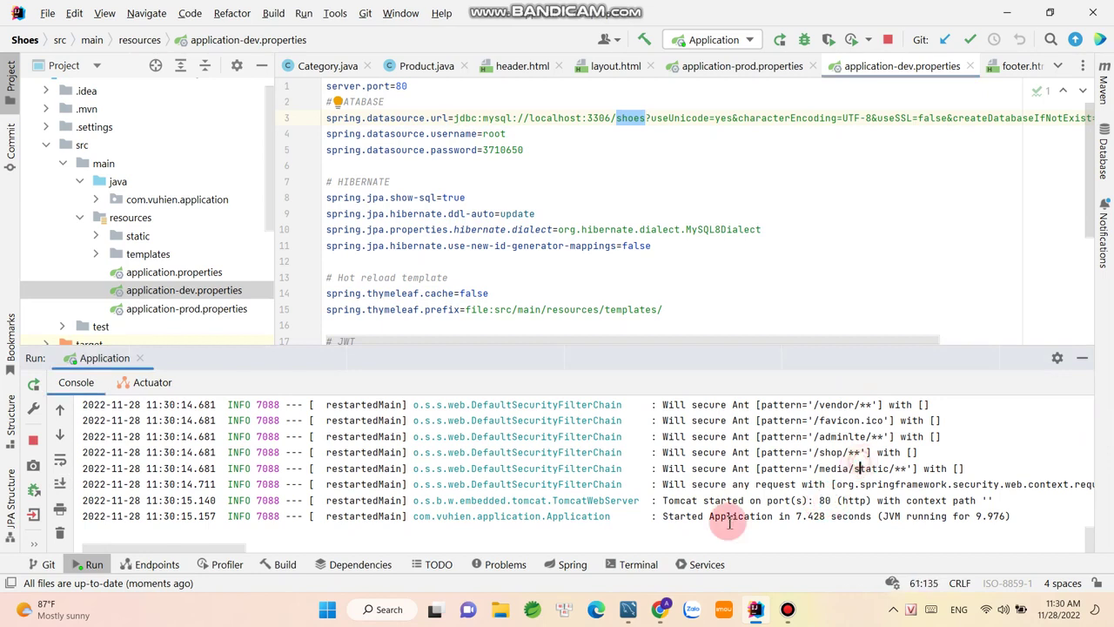
# Switch to Chrome and reload the Shop Shoes home page at localhost.
pyautogui.click(666, 616)
pyautogui.click(391, 11)
pyautogui.click(339, 11)
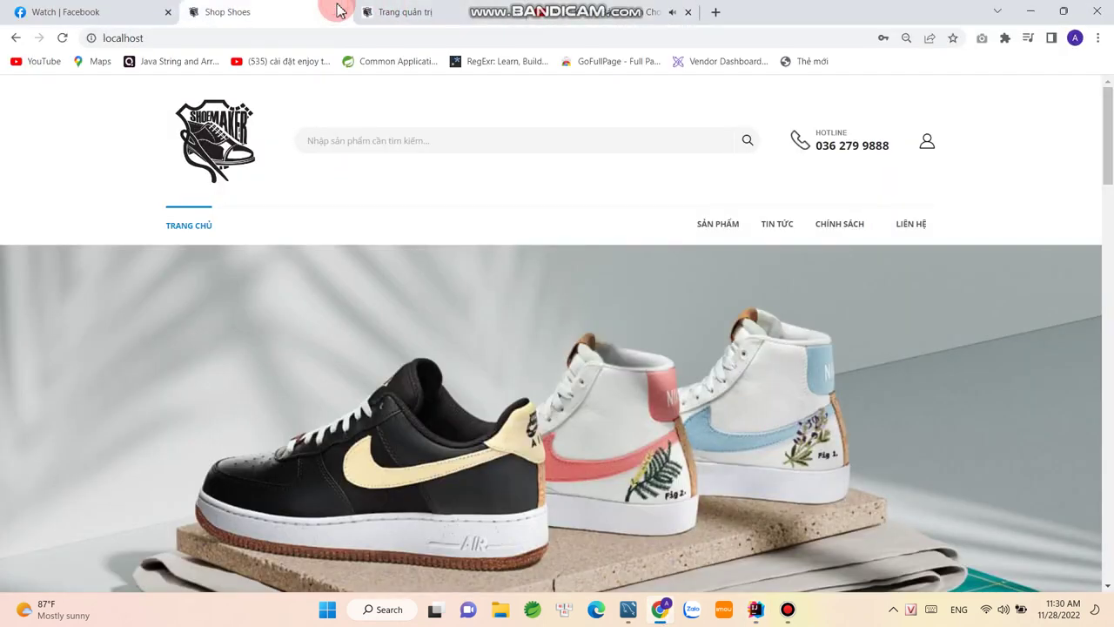
pyautogui.click(62, 38)
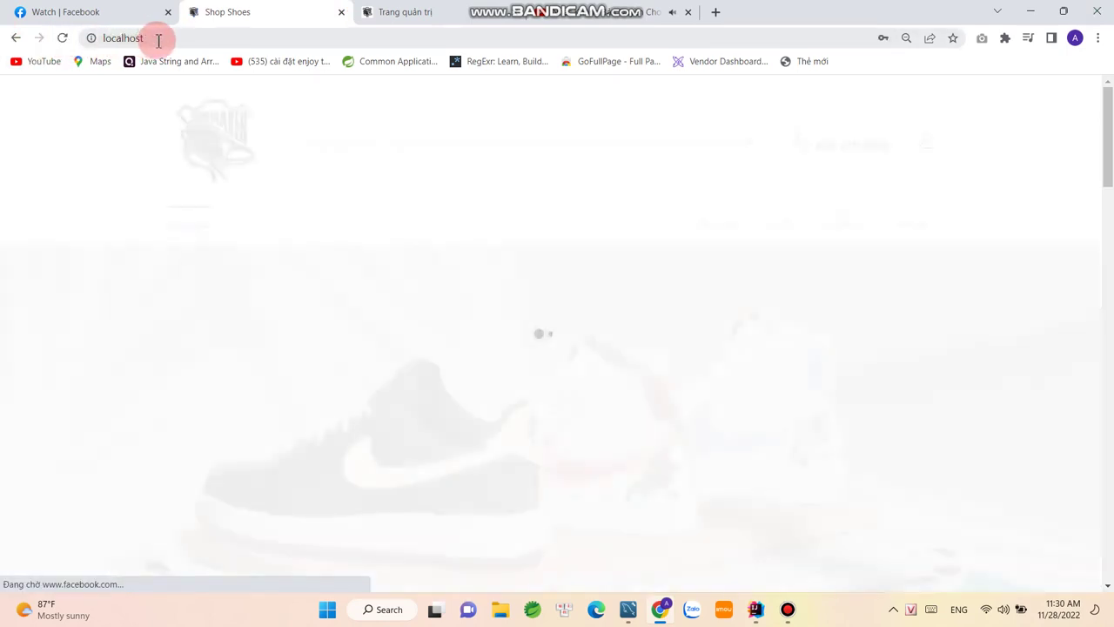
pyautogui.click(162, 39)
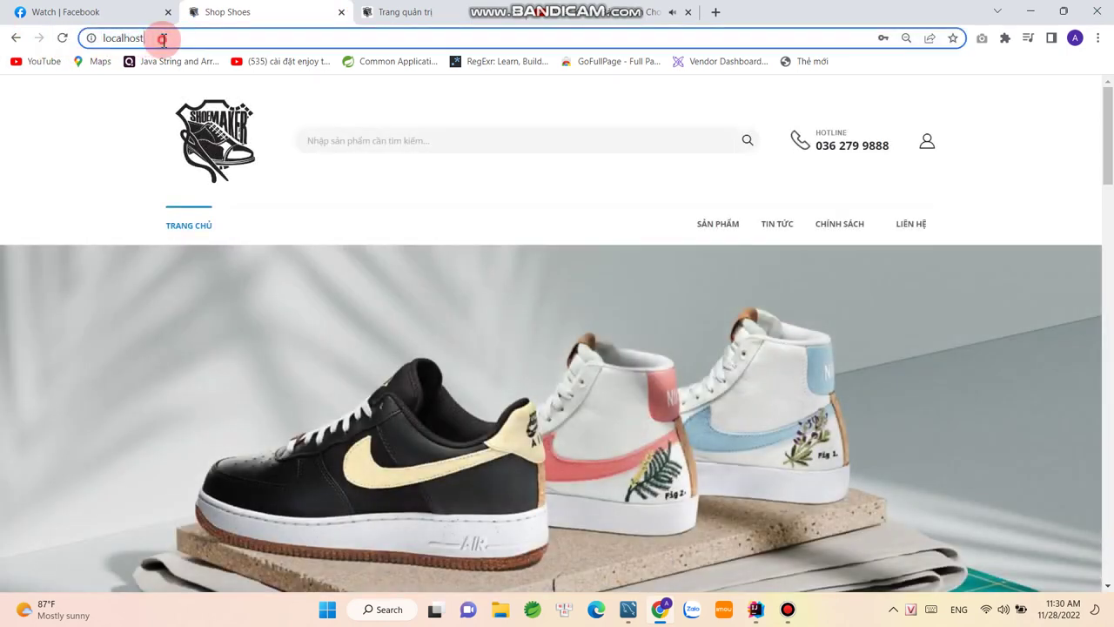
# Look through the shop home page, from the banner to the product sections and the latest news.
pyautogui.scroll(-2, 582, 218)
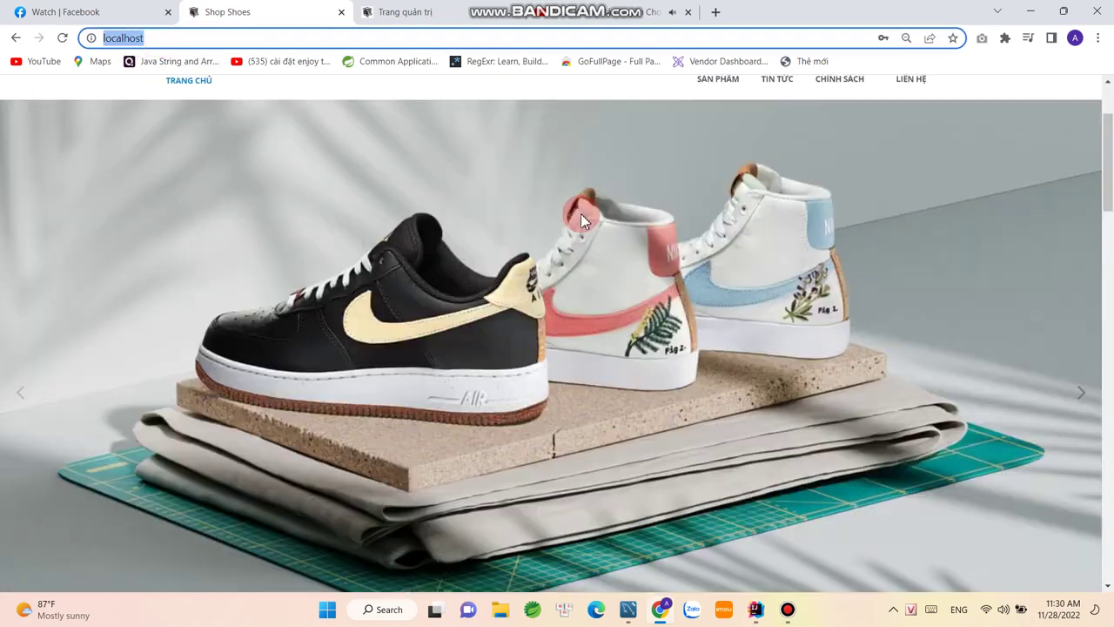
pyautogui.scroll(1, 579, 214)
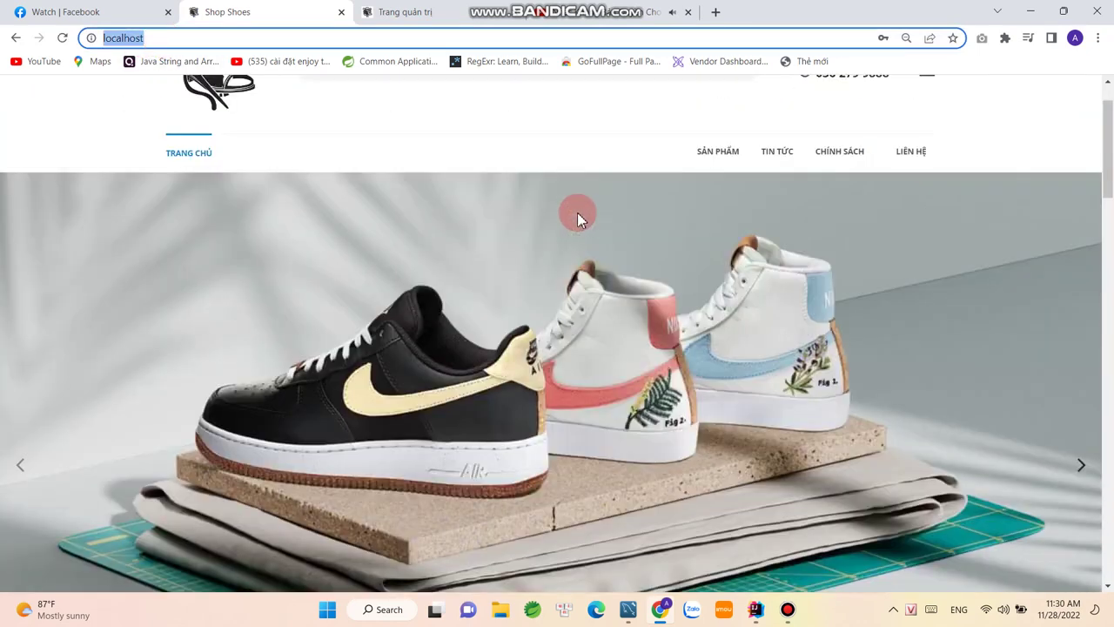
pyautogui.scroll(-1, 577, 212)
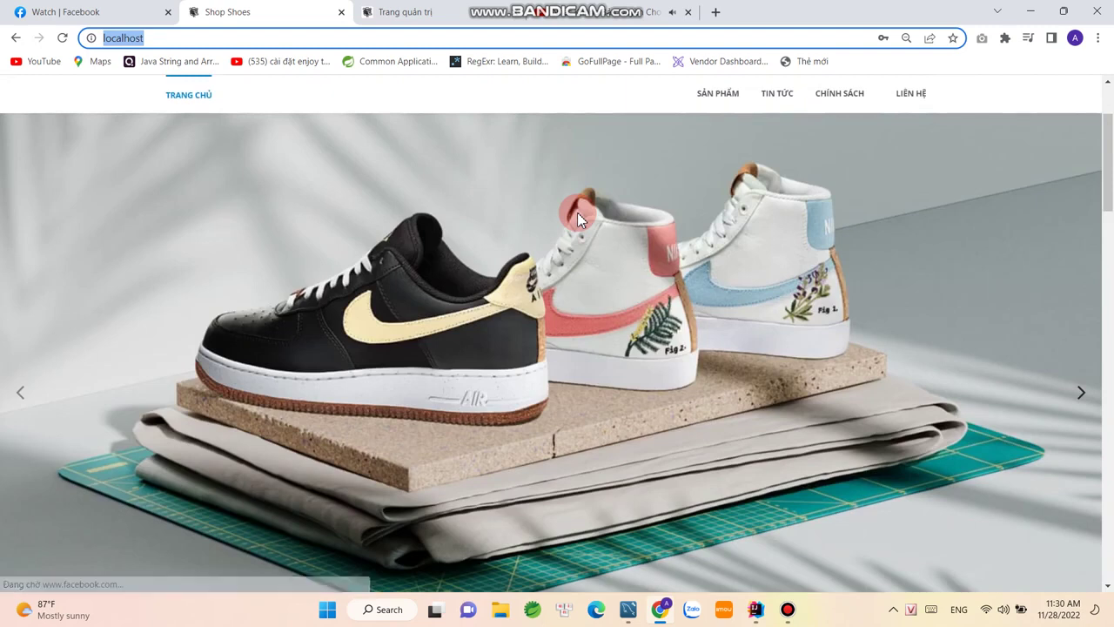
pyautogui.scroll(-1, 577, 212)
pyautogui.scroll(-8, 577, 212)
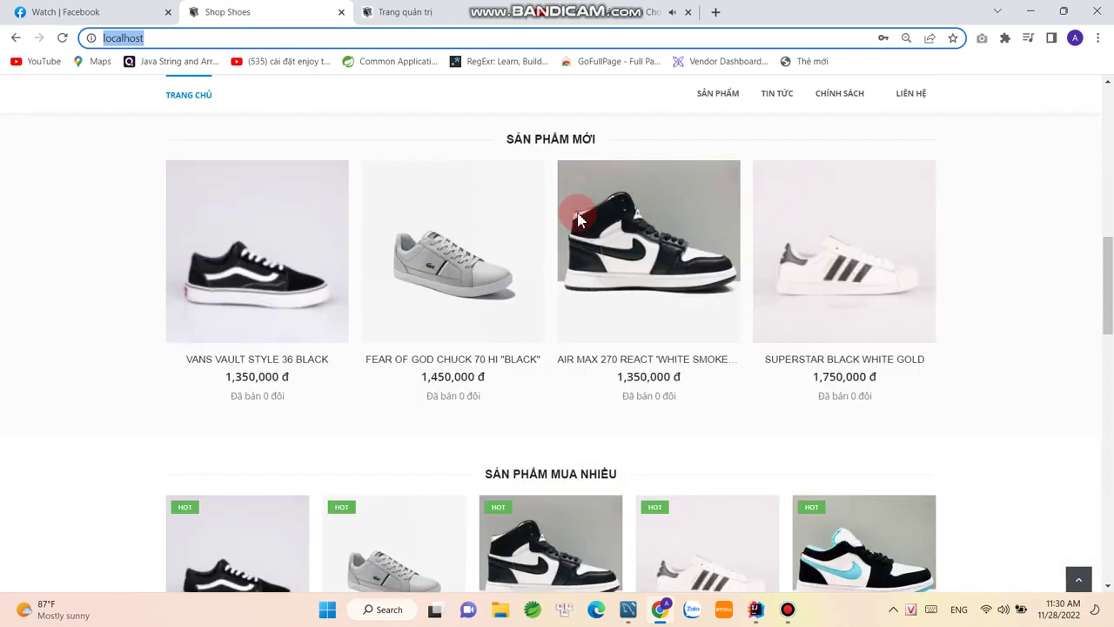
pyautogui.scroll(-8, 577, 218)
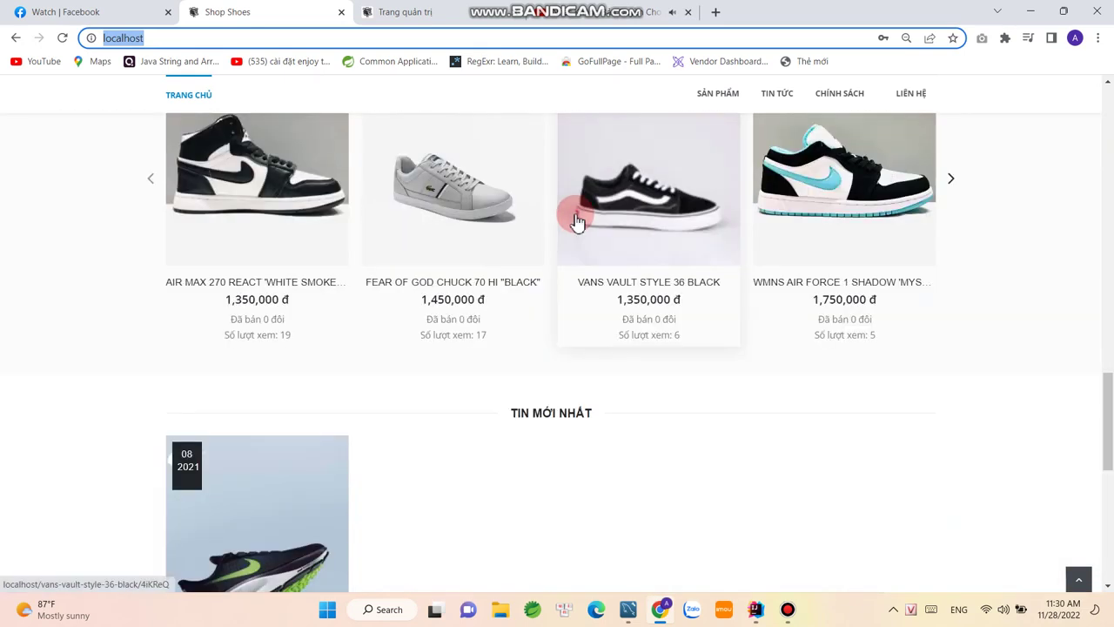
pyautogui.scroll(-6, 576, 217)
pyautogui.scroll(12, 575, 218)
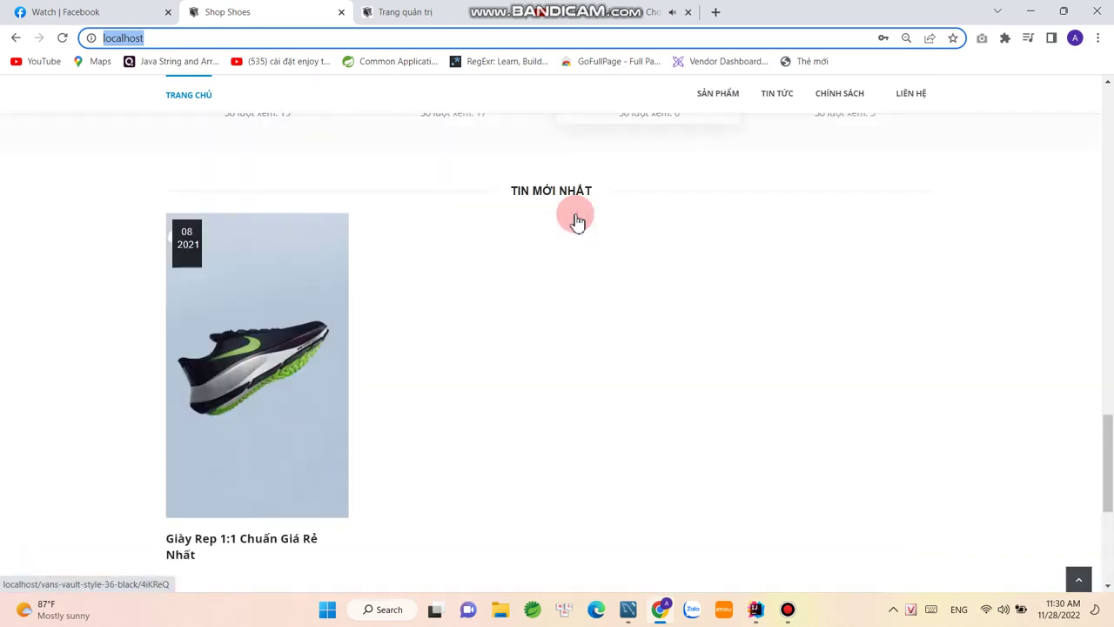
# Open the VANS VAULT STYLE 36 BLACK product and examine its price, availability and size options.
pyautogui.click(249, 334)
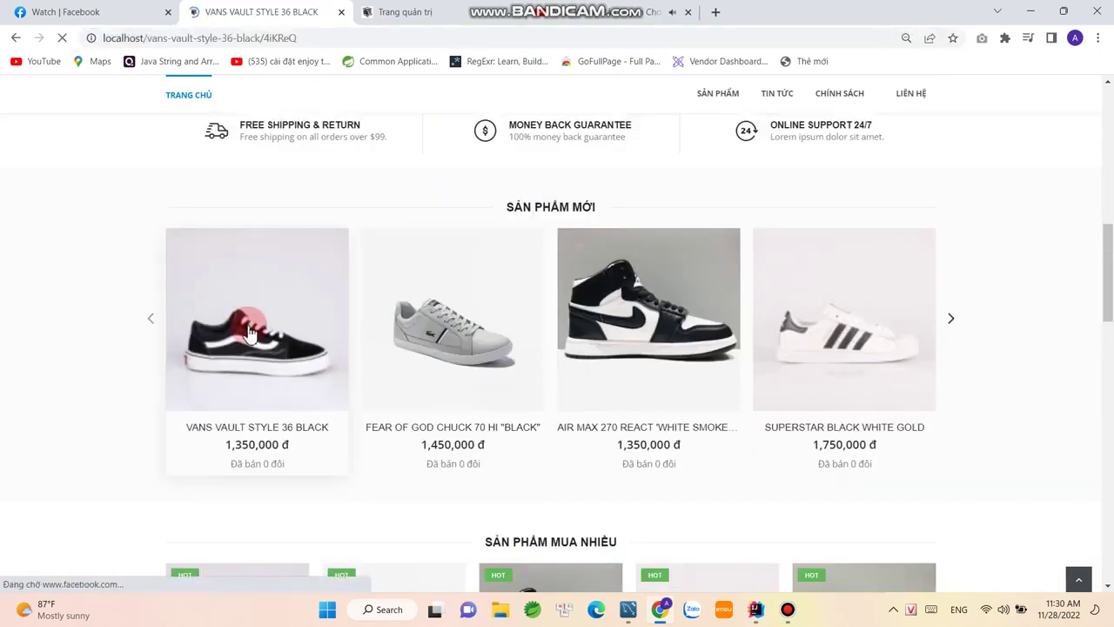
pyautogui.scroll(-2, 629, 279)
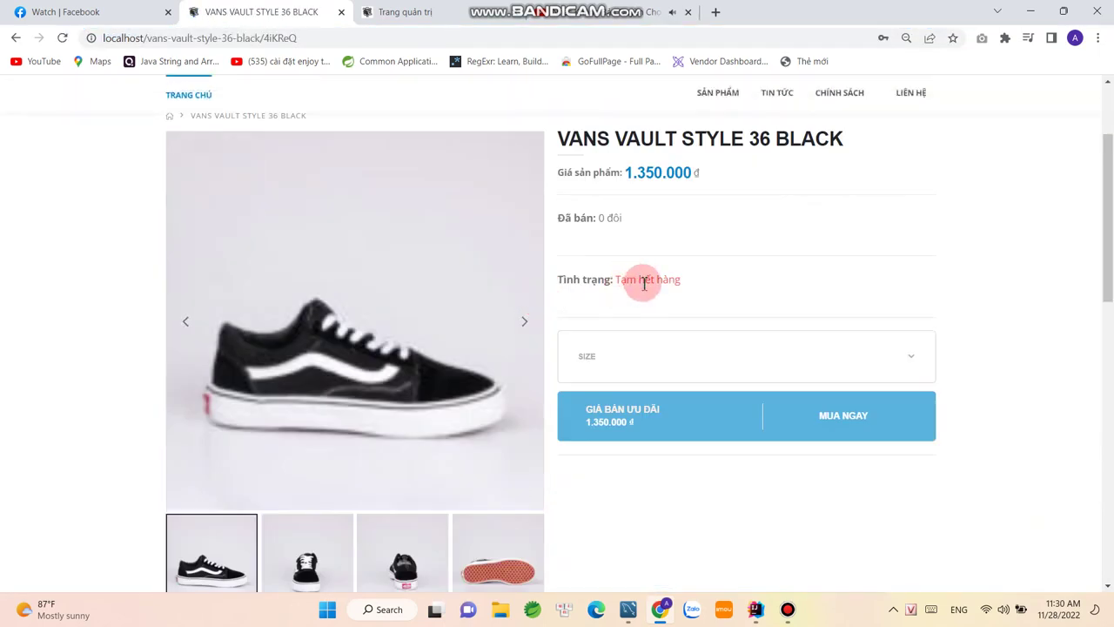
pyautogui.scroll(2, 640, 282)
# Log in to the shop with the prefilled credentials and log out from the account page.
pyautogui.click(928, 143)
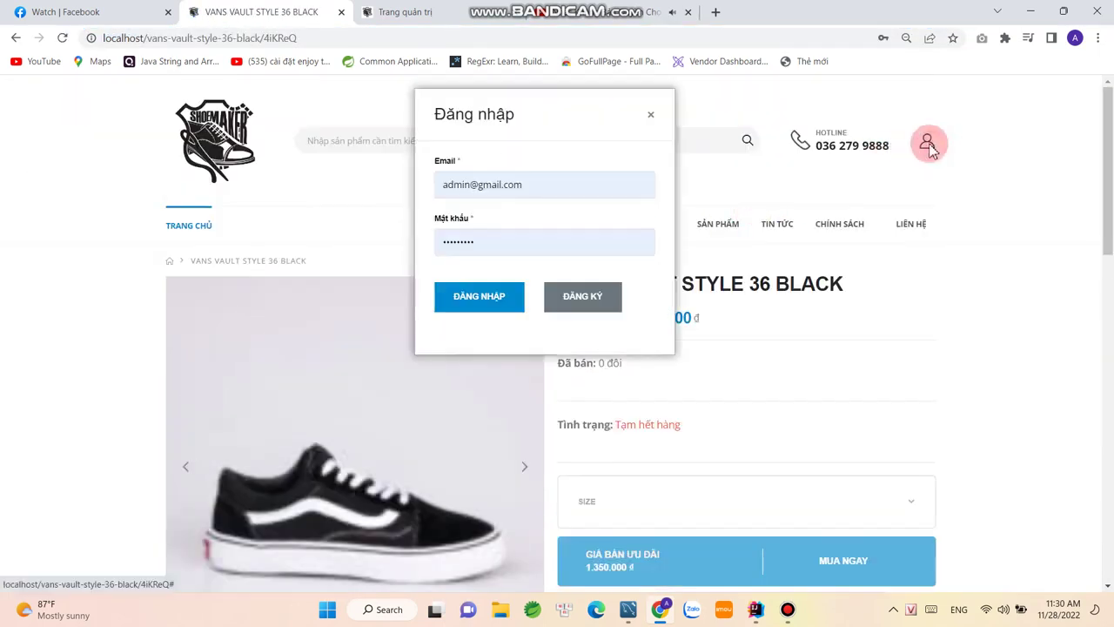
pyautogui.click(614, 236)
pyautogui.click(491, 305)
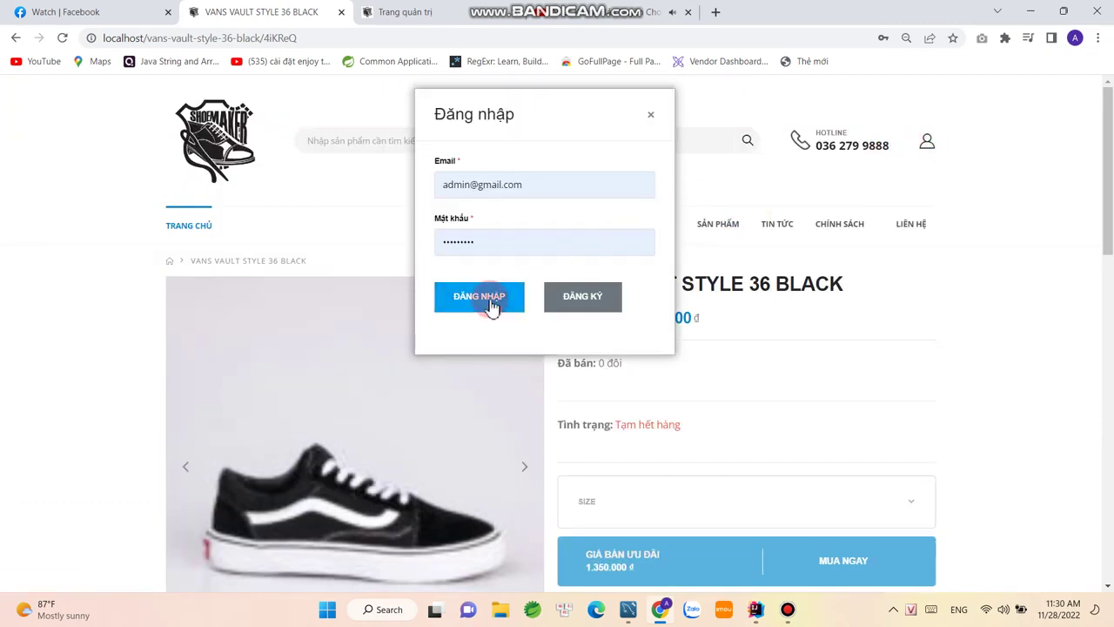
pyautogui.click(880, 147)
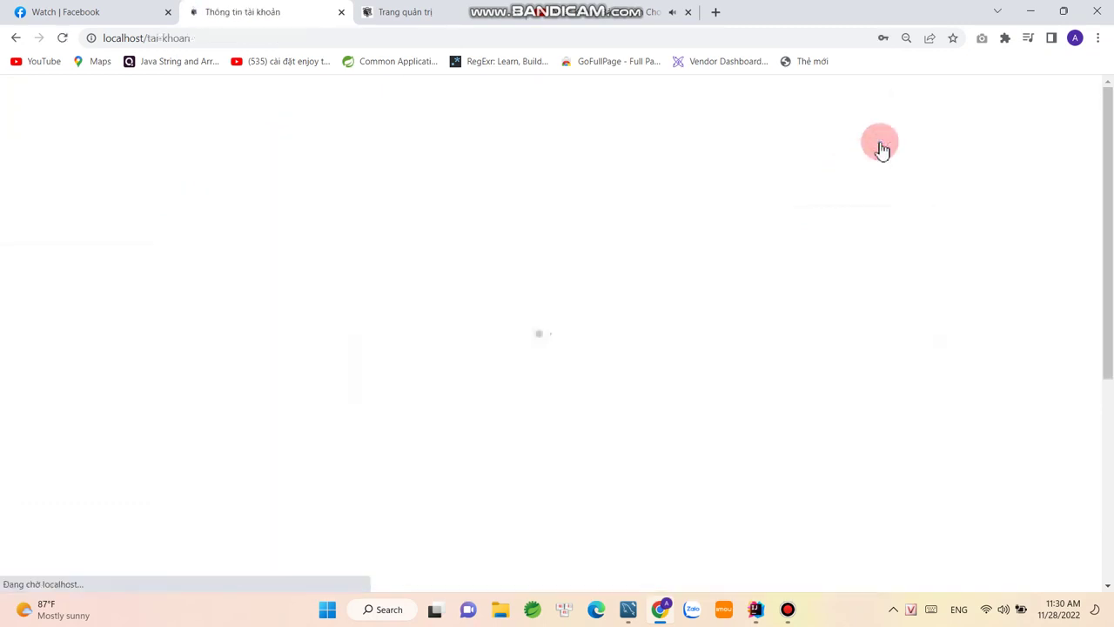
pyautogui.click(271, 435)
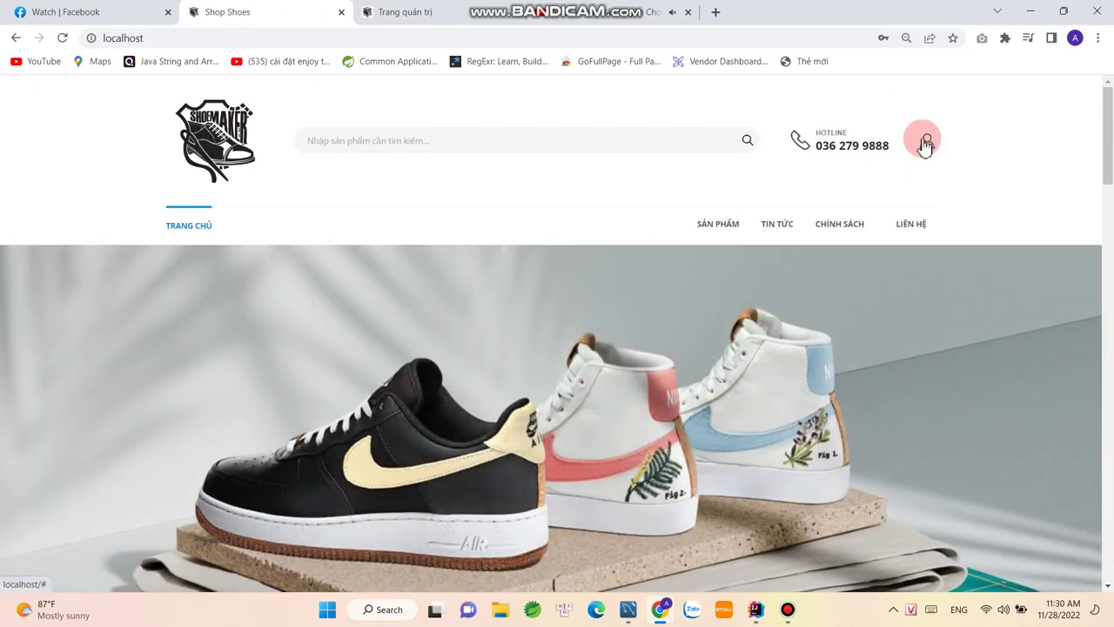
# Try to submit the shop's registration form with every field empty, and close the form.
pyautogui.click(925, 144)
pyautogui.click(582, 296)
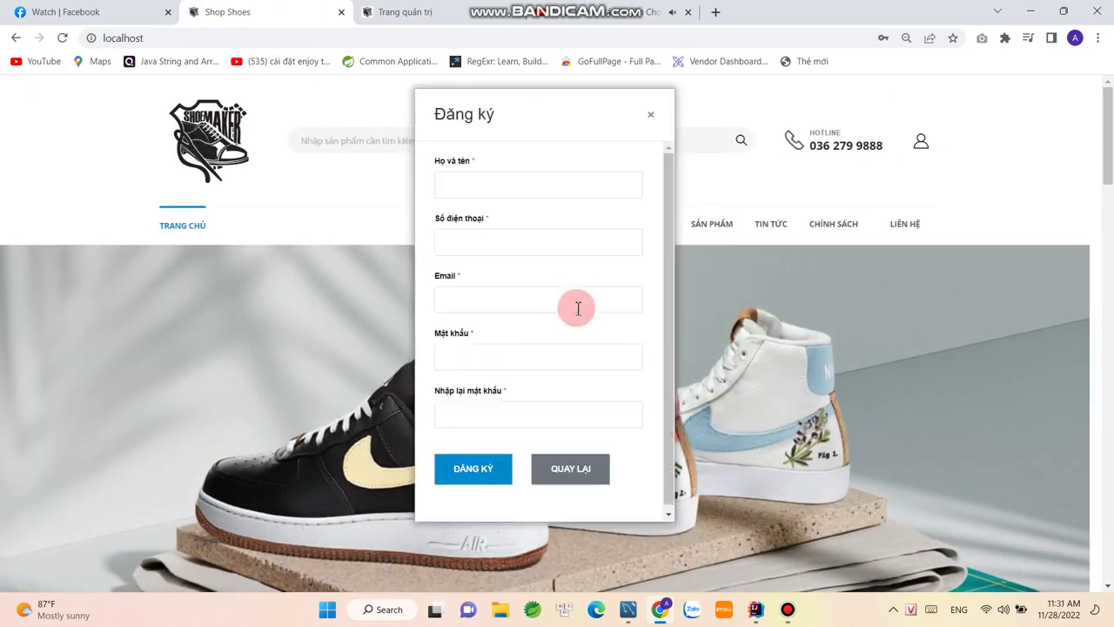
pyautogui.click(492, 475)
pyautogui.click(651, 115)
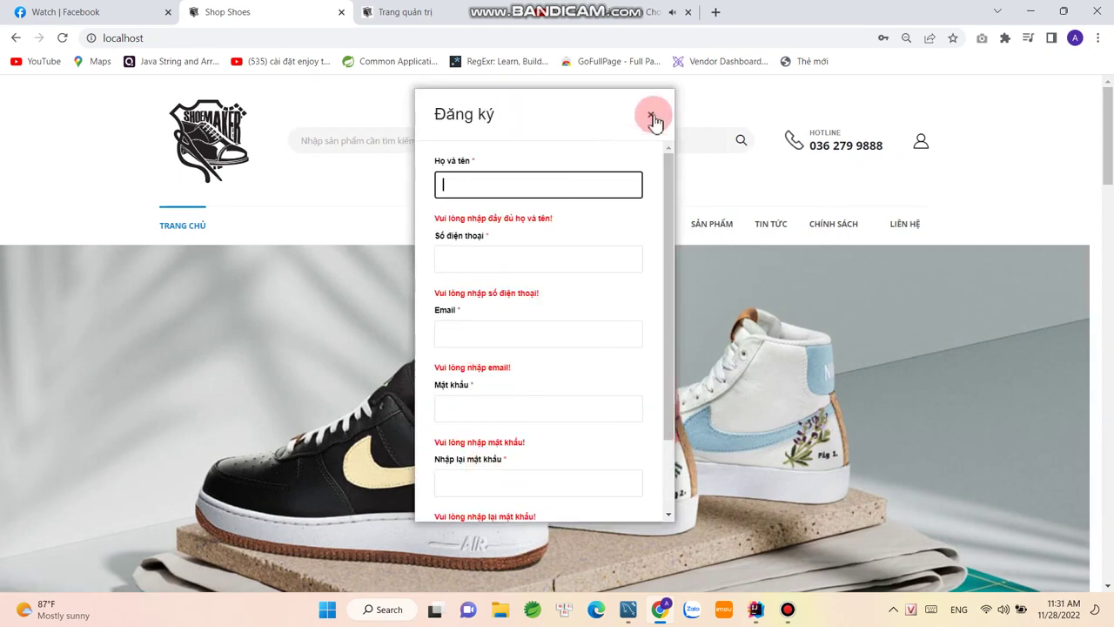
# Log in with the prefilled credentials and open the account page.
pyautogui.click(925, 141)
pyautogui.click(505, 303)
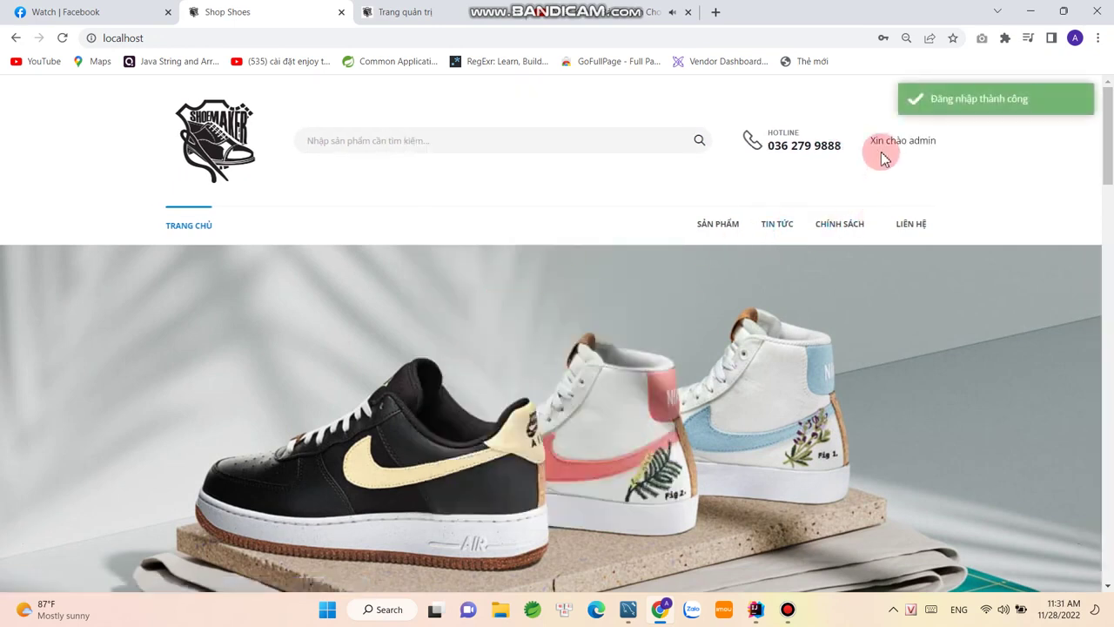
pyautogui.click(880, 150)
# Review the account's orders under Đang giao hàng and Đã giao hàng, and examine the account information form.
pyautogui.click(231, 381)
pyautogui.click(233, 396)
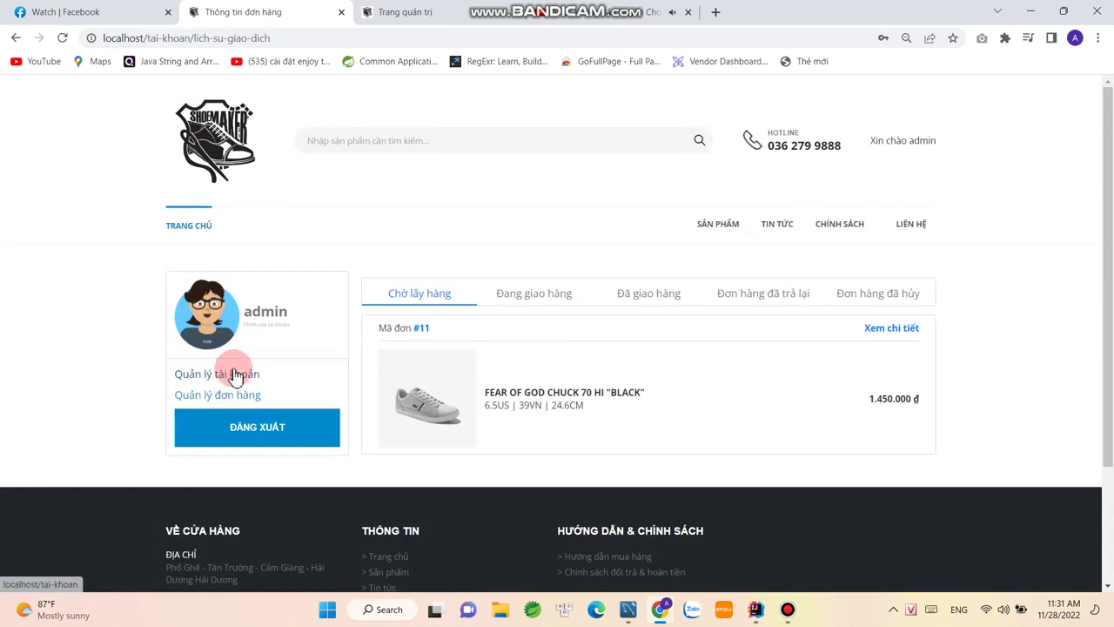
pyautogui.click(550, 296)
pyautogui.click(636, 295)
pyautogui.click(231, 376)
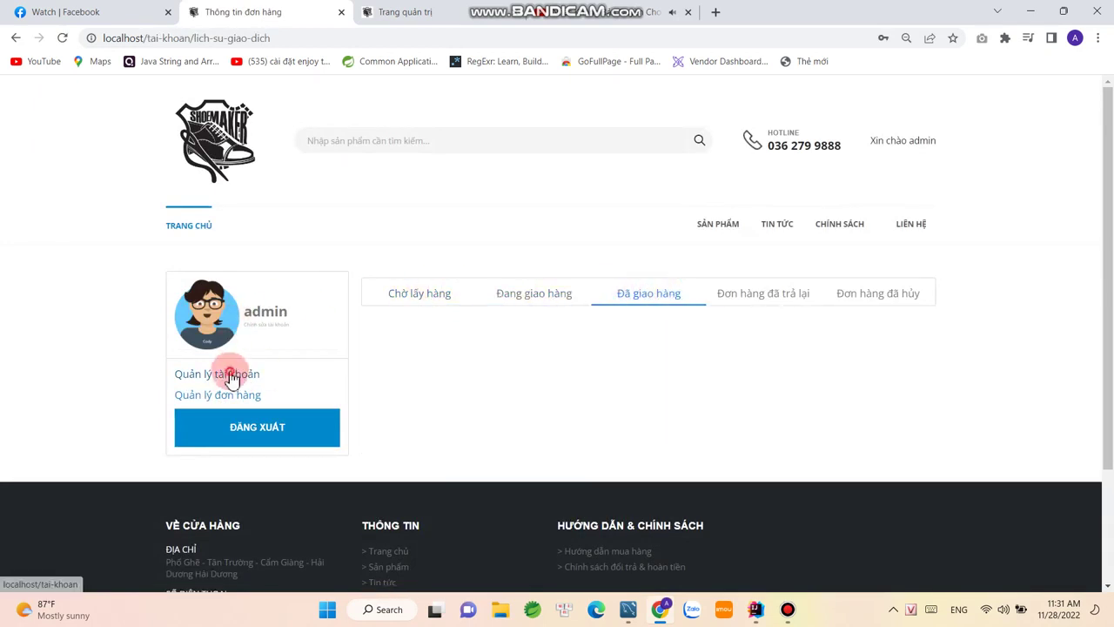
pyautogui.scroll(-2, 538, 292)
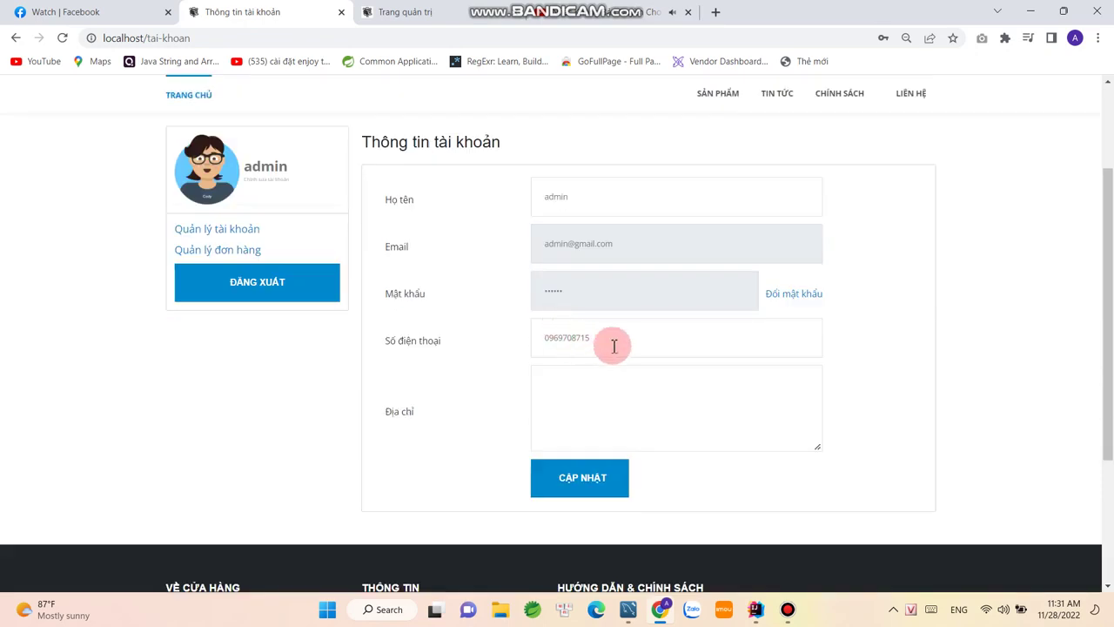
# Return to the shop's home page, view the VANS VAULT STYLE 36 BLACK product page, and go back to the home page.
pyautogui.scroll(2, 501, 297)
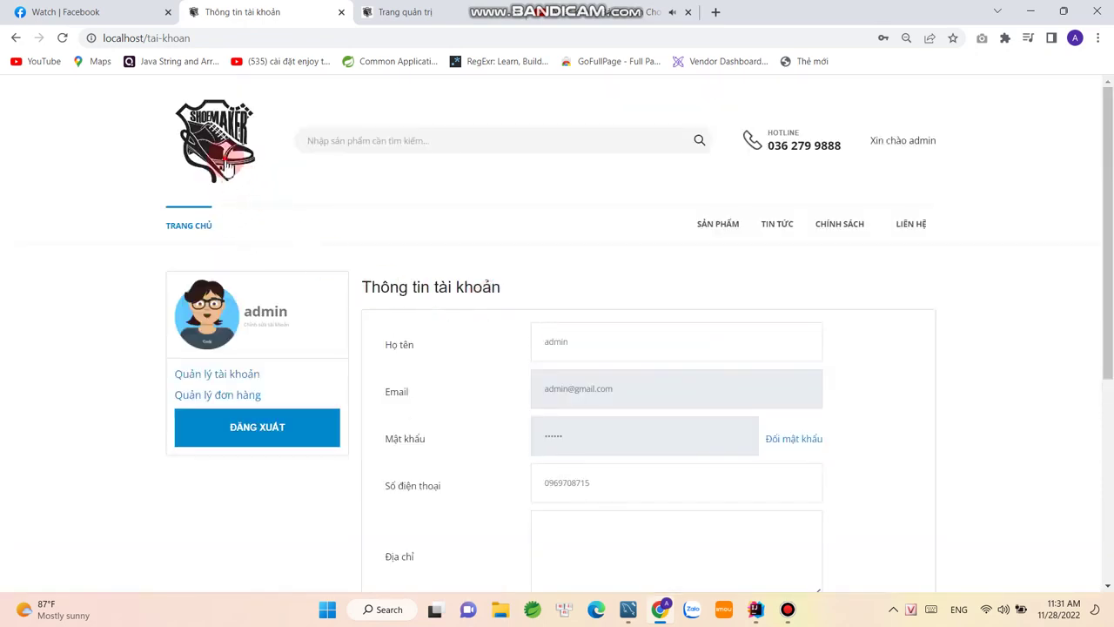
pyautogui.click(225, 162)
pyautogui.scroll(-10, 574, 352)
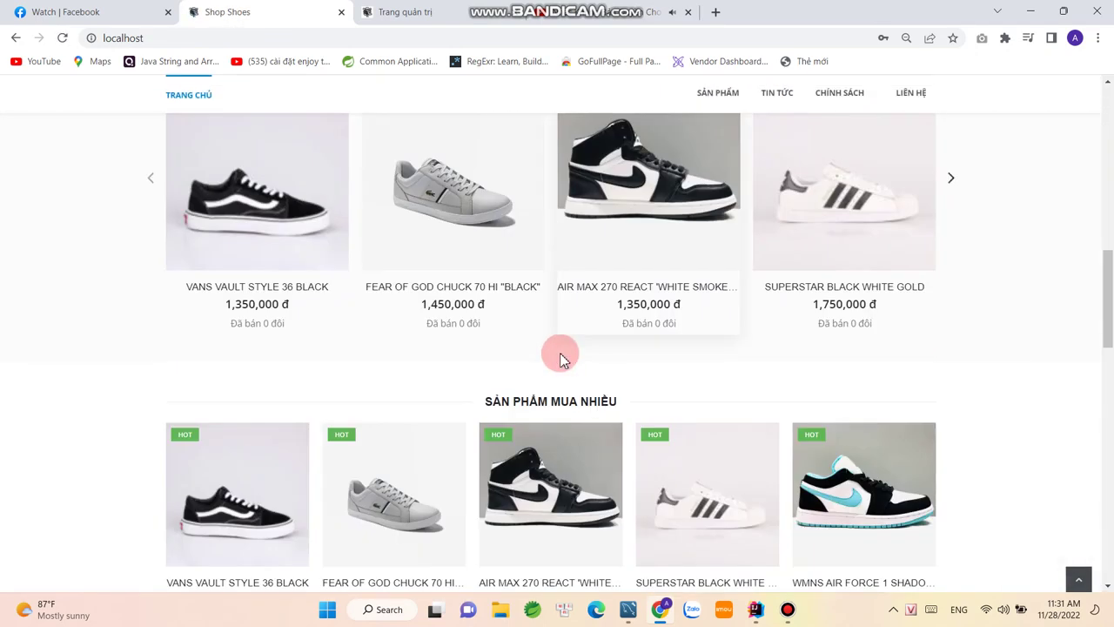
pyautogui.click(236, 394)
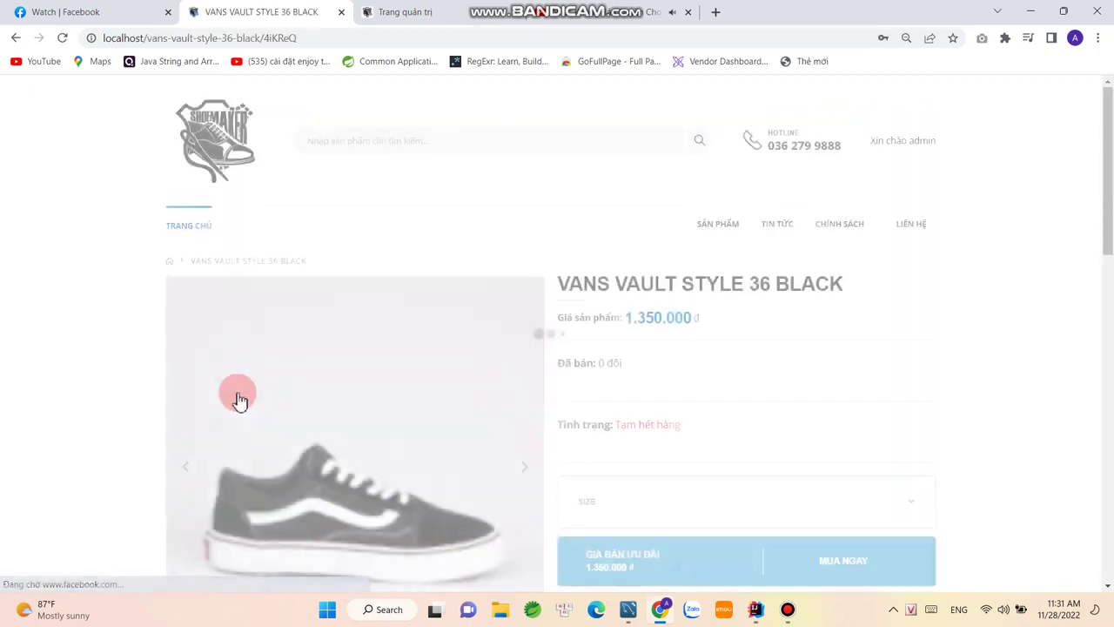
pyautogui.click(16, 37)
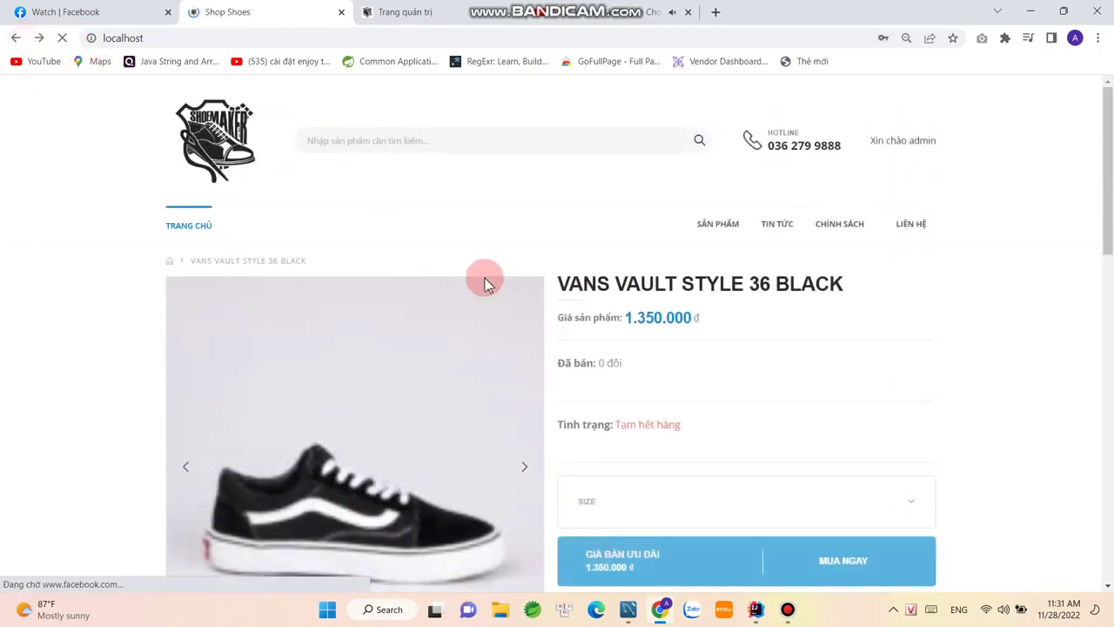
pyautogui.scroll(4, 501, 288)
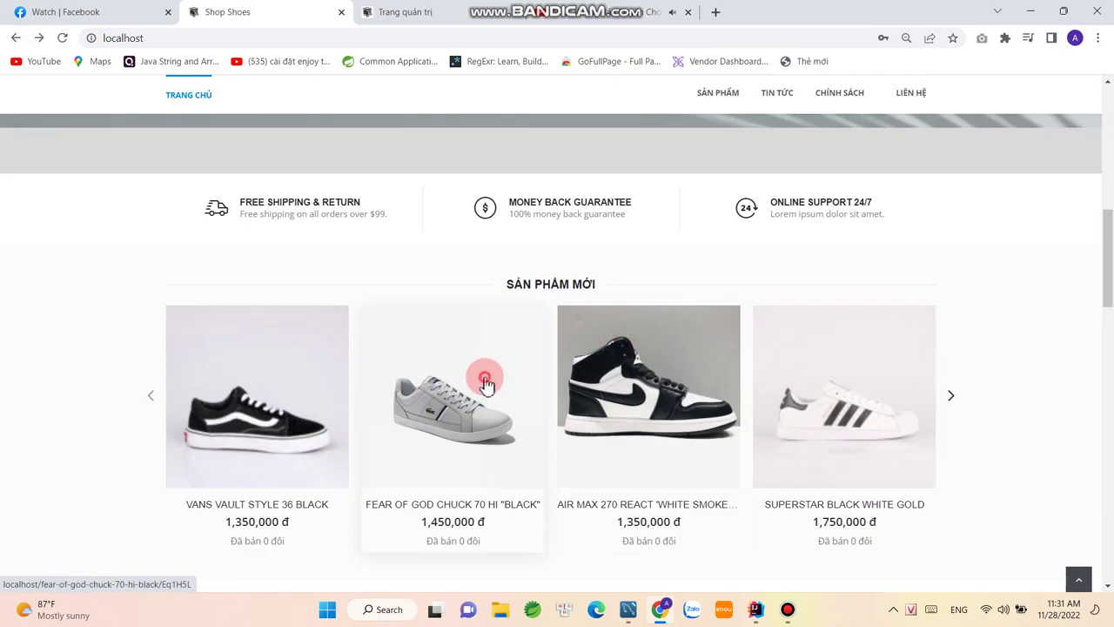
# Open the FEAR OF GOD CHUCK 70 HI "BLACK" product from the new products and choose size 40.
pyautogui.click(486, 383)
pyautogui.scroll(-2, 796, 410)
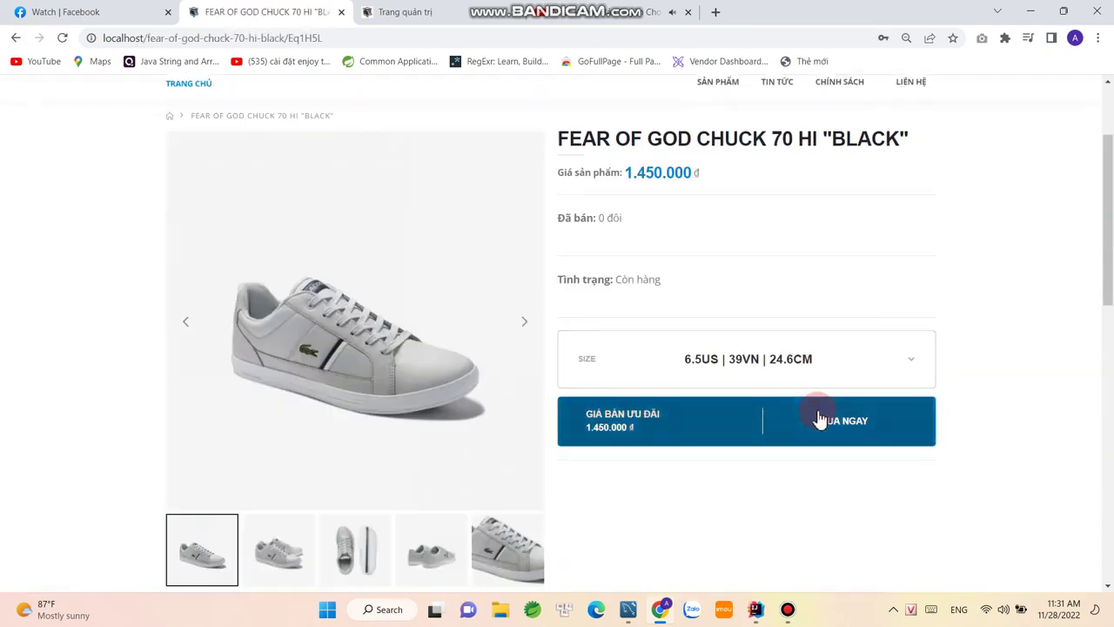
pyautogui.click(907, 372)
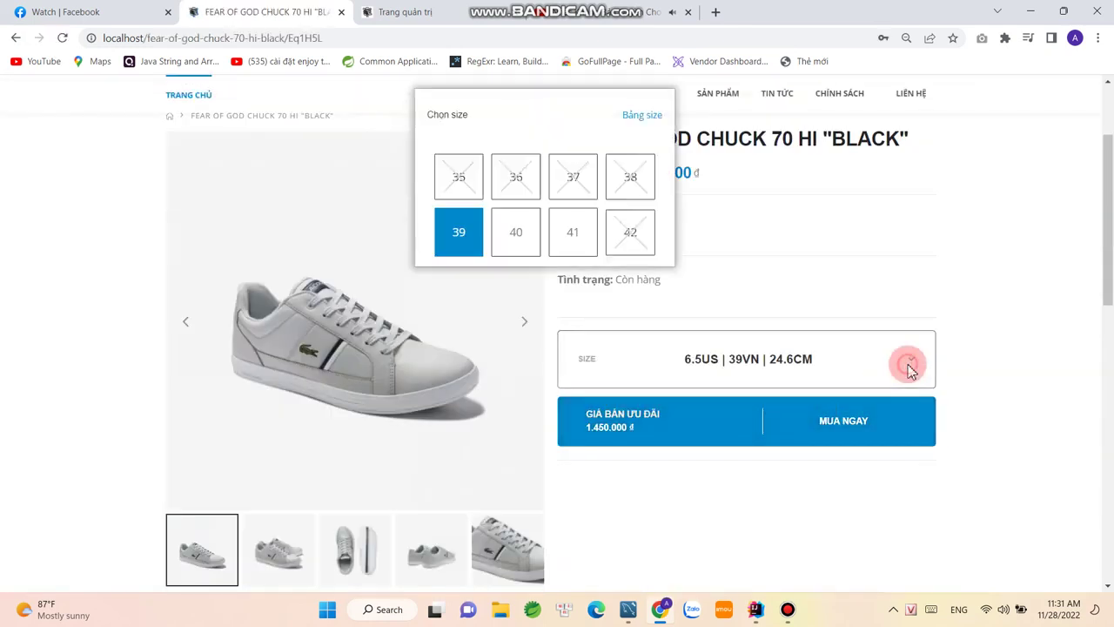
pyautogui.click(512, 241)
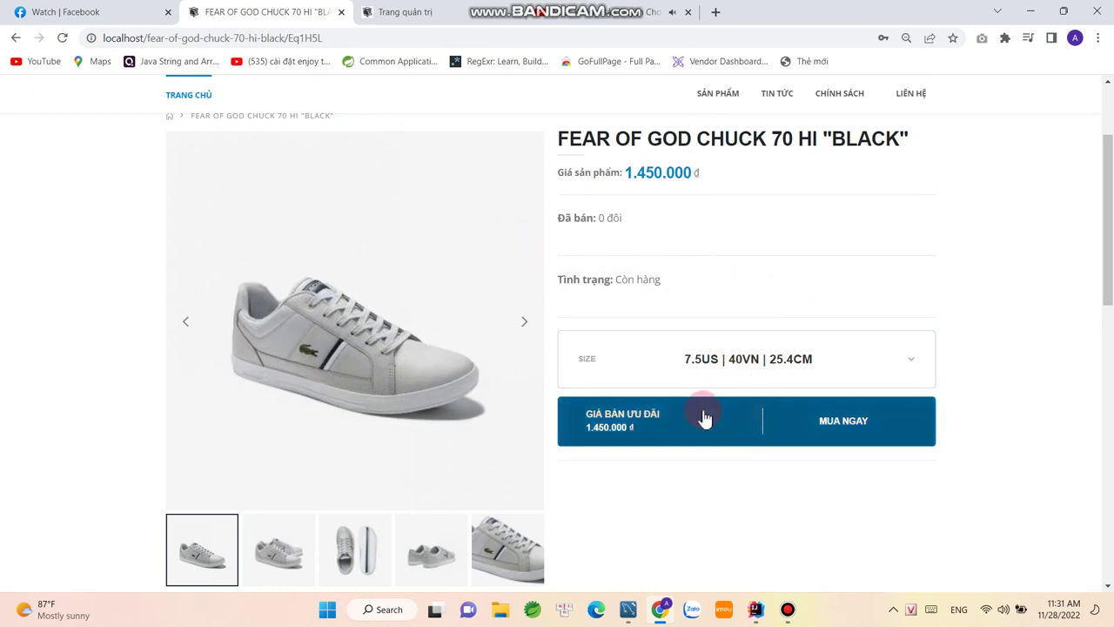
# Examine the product's detailed description, related products, feedback images, and review section.
pyautogui.scroll(-1, 706, 418)
pyautogui.scroll(-8, 703, 413)
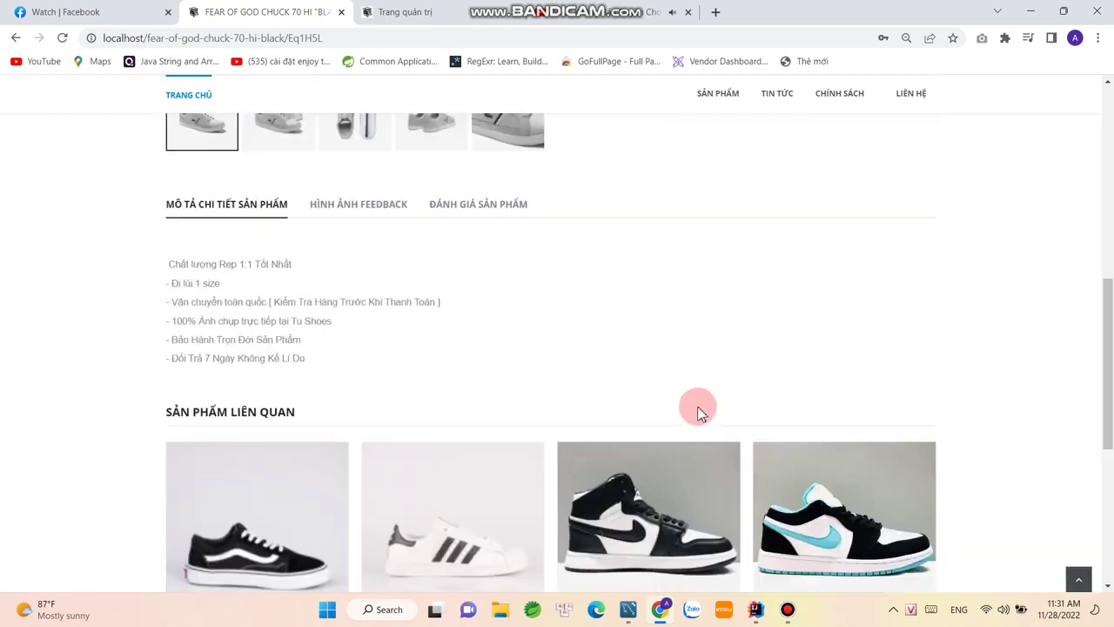
pyautogui.scroll(3, 699, 413)
pyautogui.scroll(1, 699, 411)
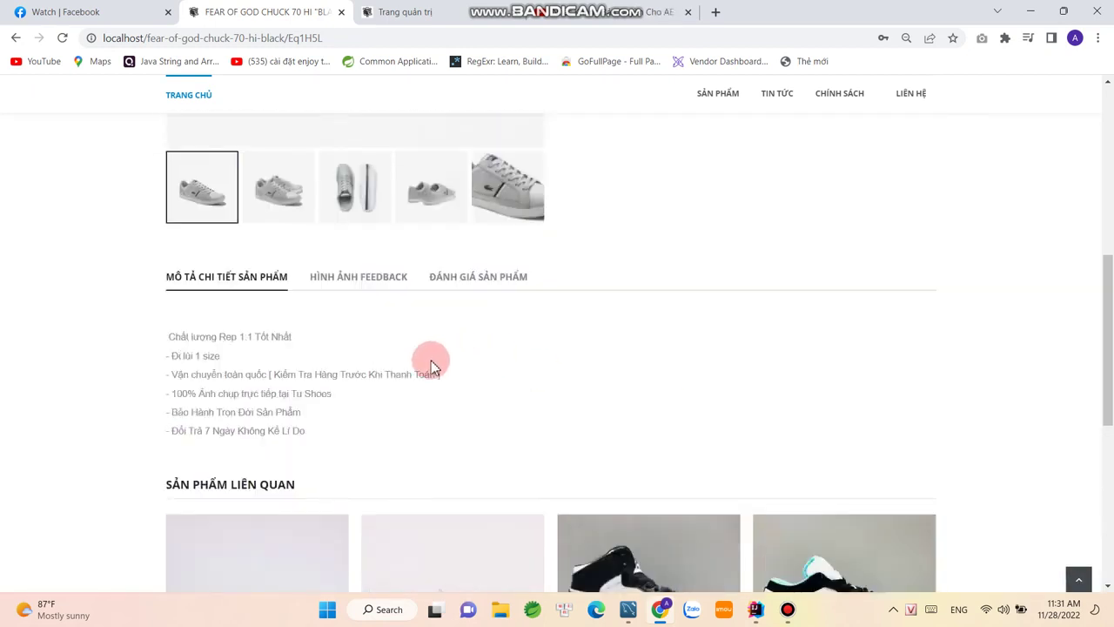
pyautogui.click(374, 292)
pyautogui.click(447, 289)
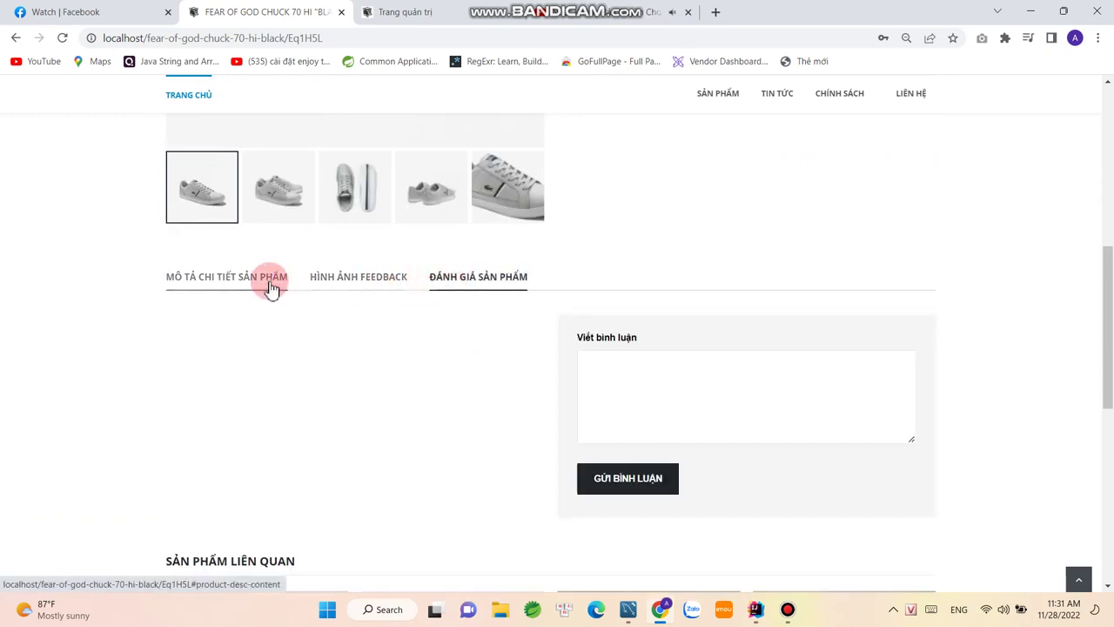
# Post the comment "ok" in the product's review section.
pyautogui.scroll(-1, 488, 336)
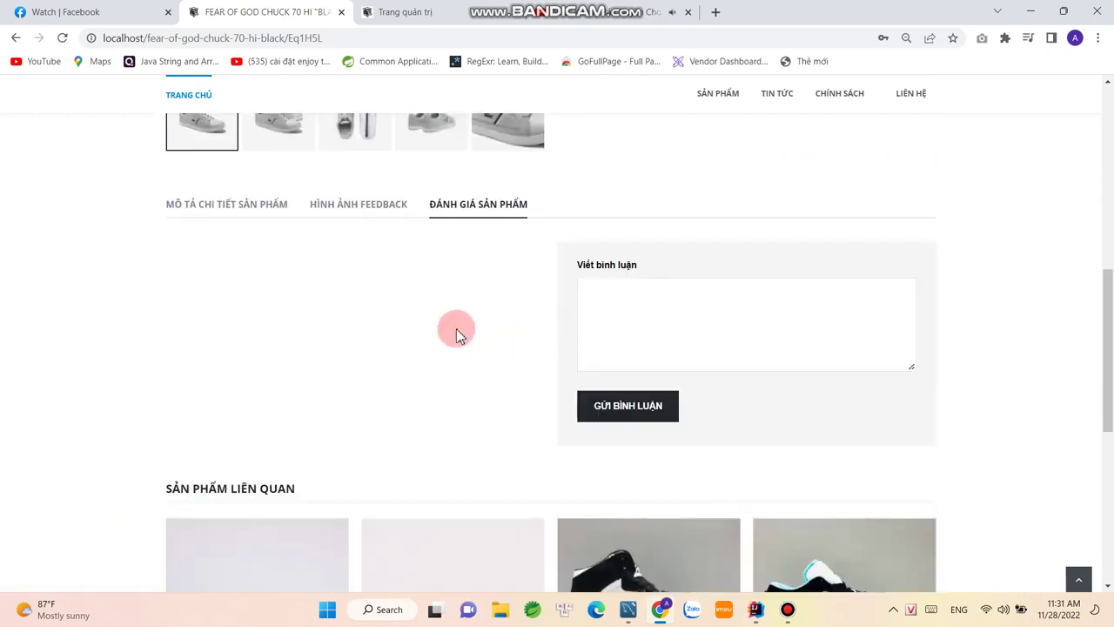
pyautogui.write('ok')
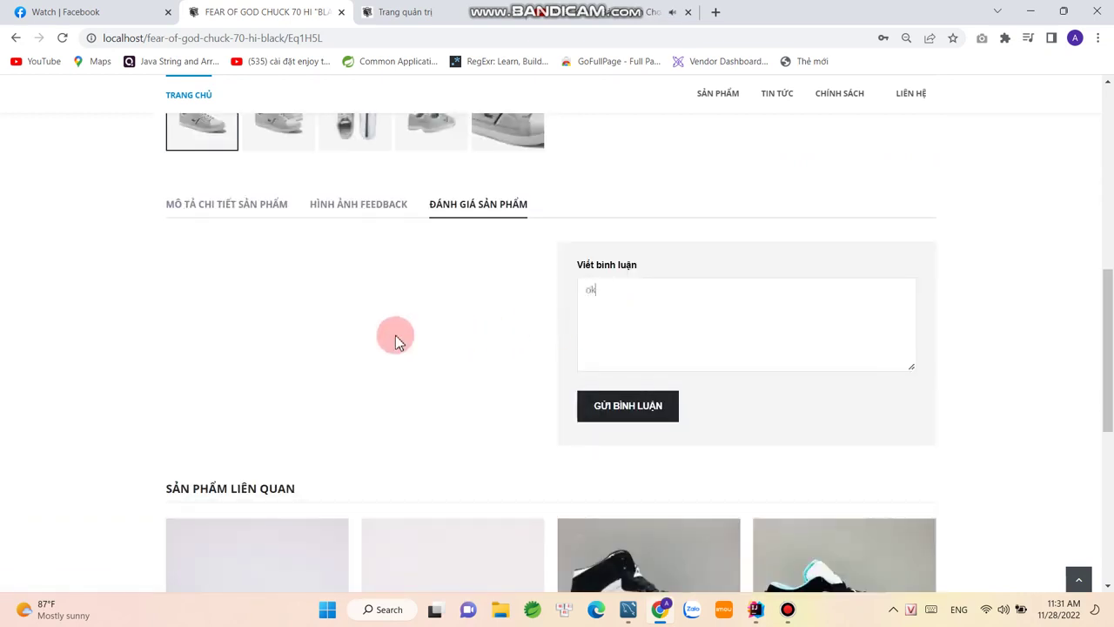
pyautogui.click(622, 413)
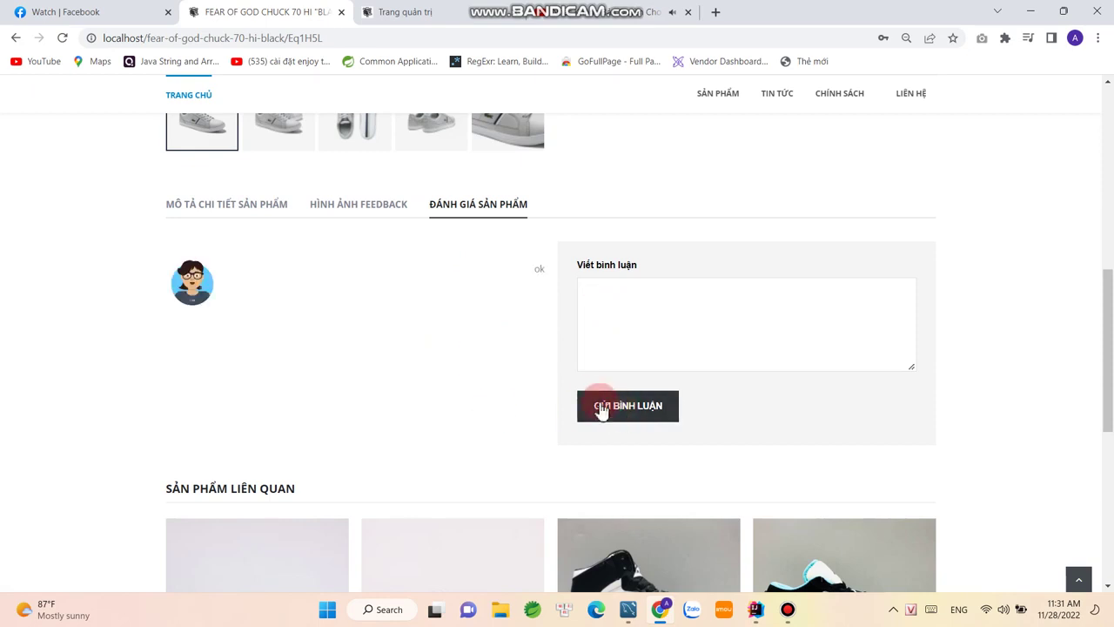
# Look through the product's description, posted review and feedback images again, ending on the description.
pyautogui.click(216, 209)
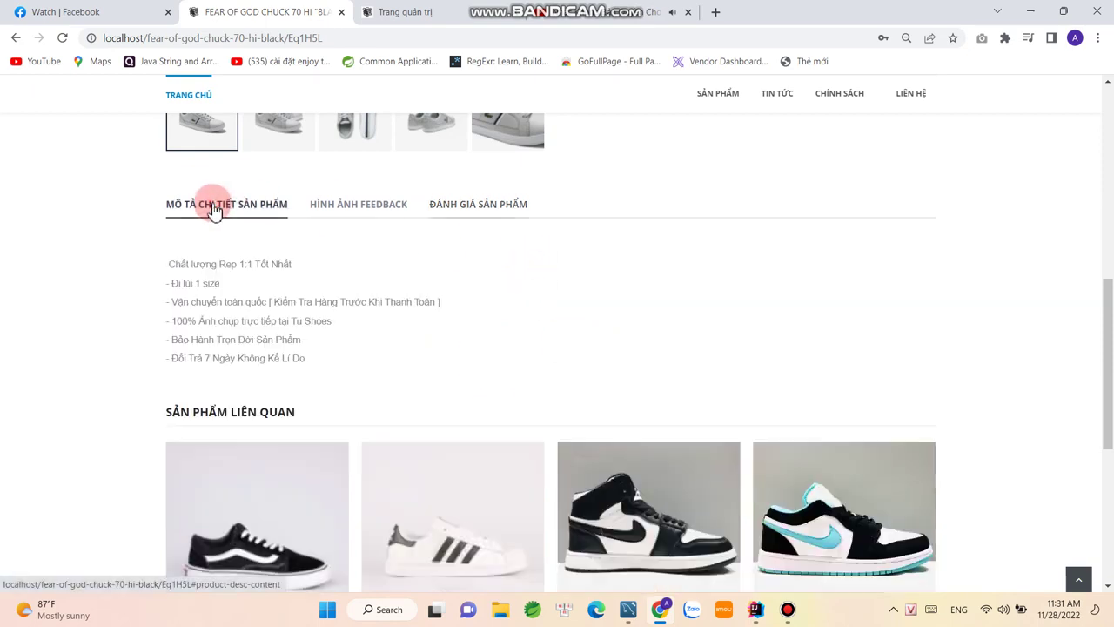
pyautogui.click(437, 204)
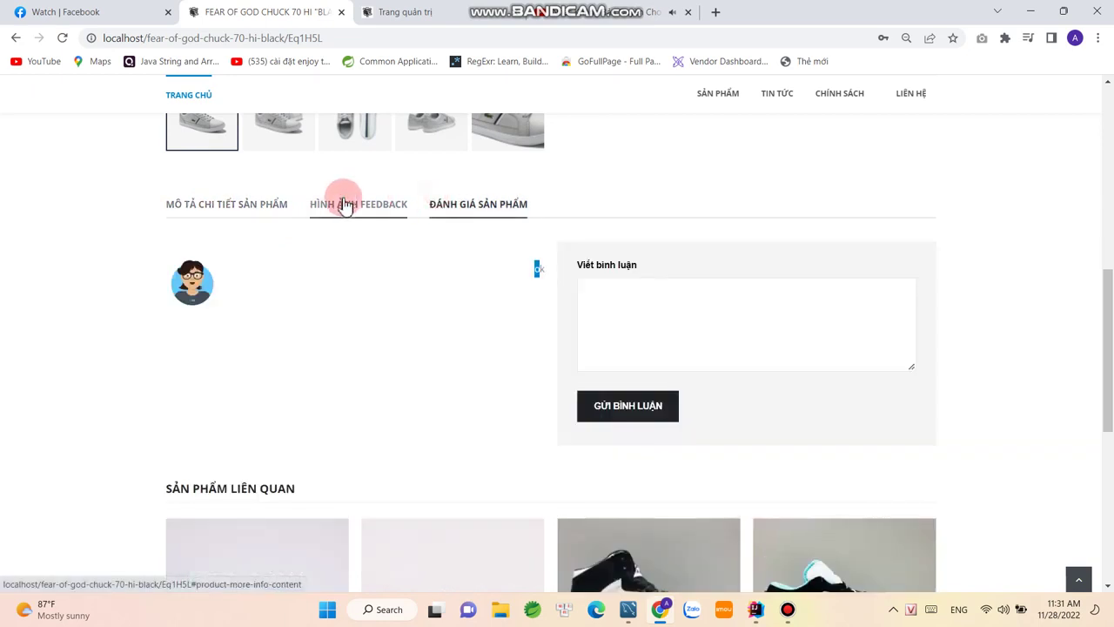
pyautogui.click(320, 209)
pyautogui.click(276, 209)
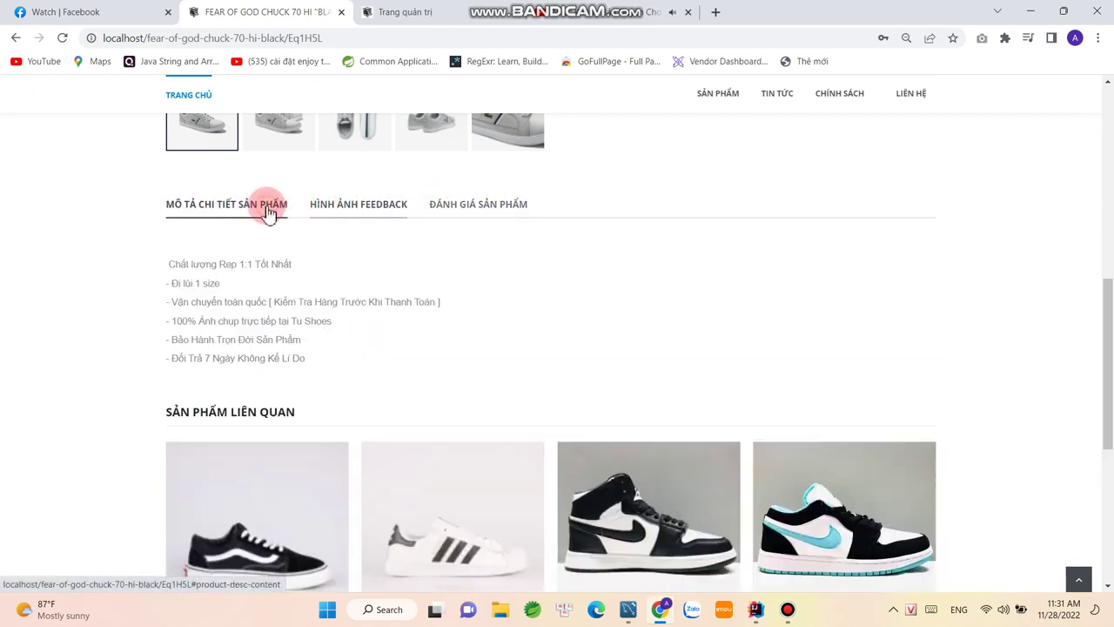
# Buy the shoe in size 40, entering the delivery address and the note "giao hang nhanh", and place the order.
pyautogui.scroll(5, 651, 289)
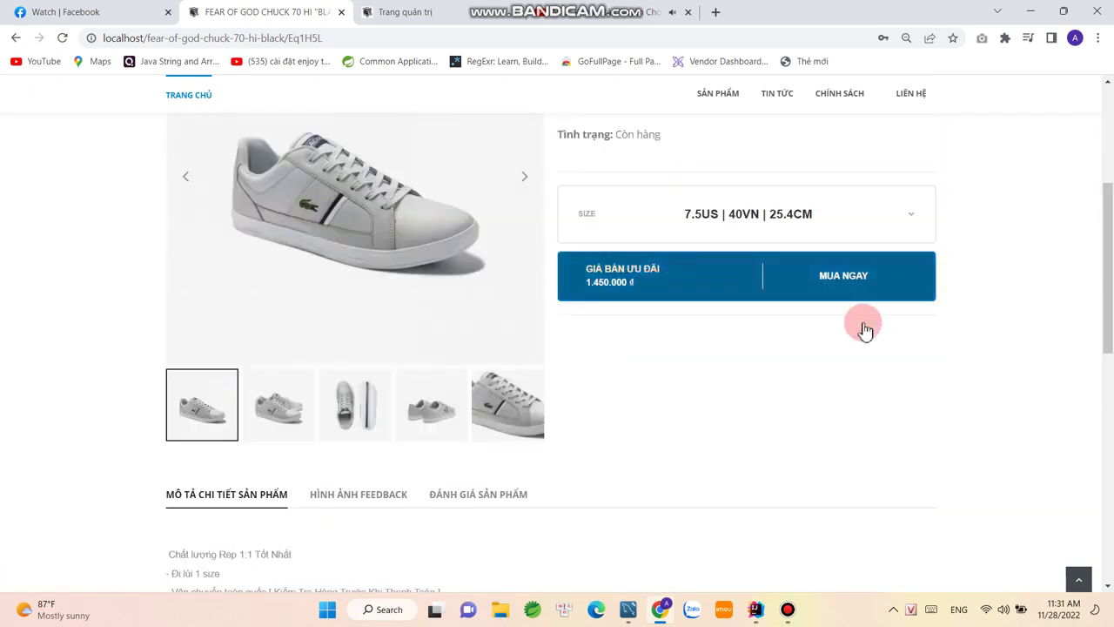
pyautogui.click(856, 350)
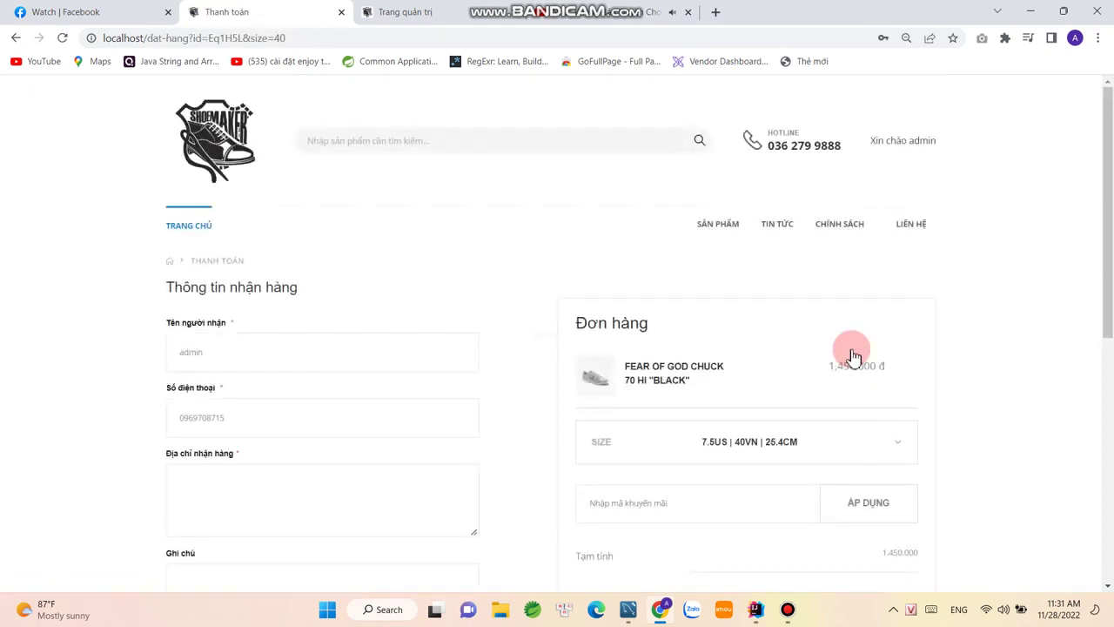
pyautogui.scroll(-2, 461, 345)
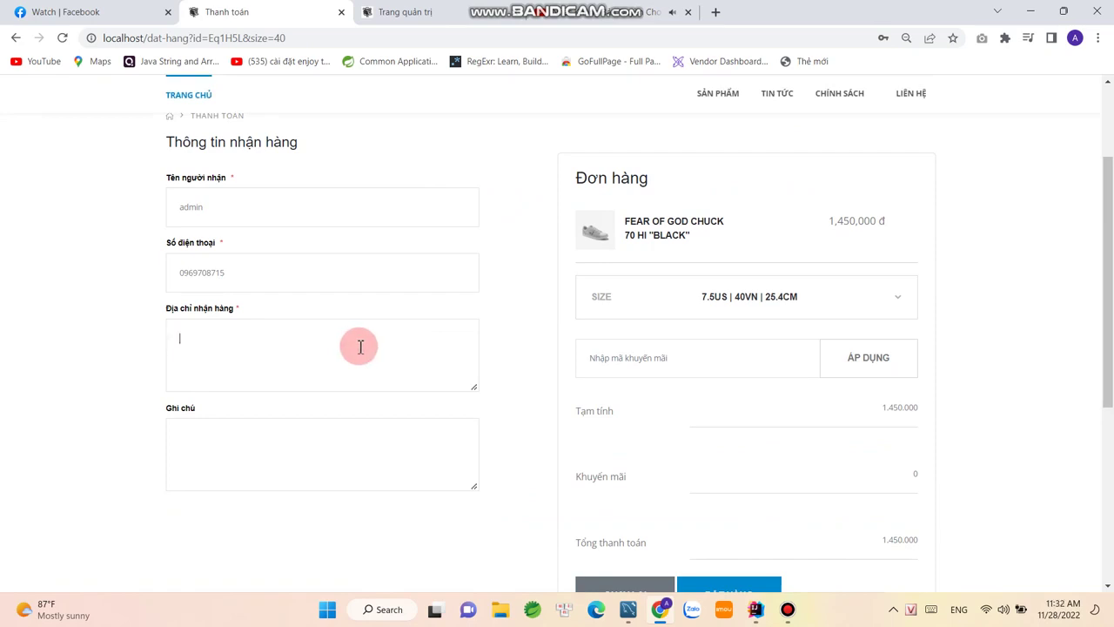
pyautogui.write('iao hang nhanh')
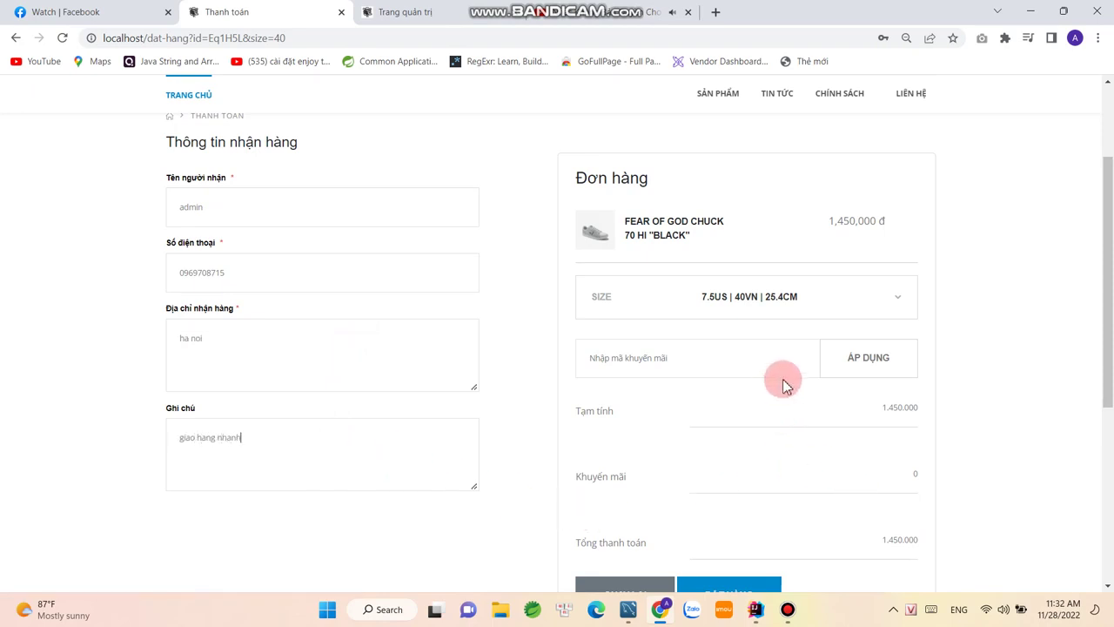
pyautogui.scroll(-2, 790, 375)
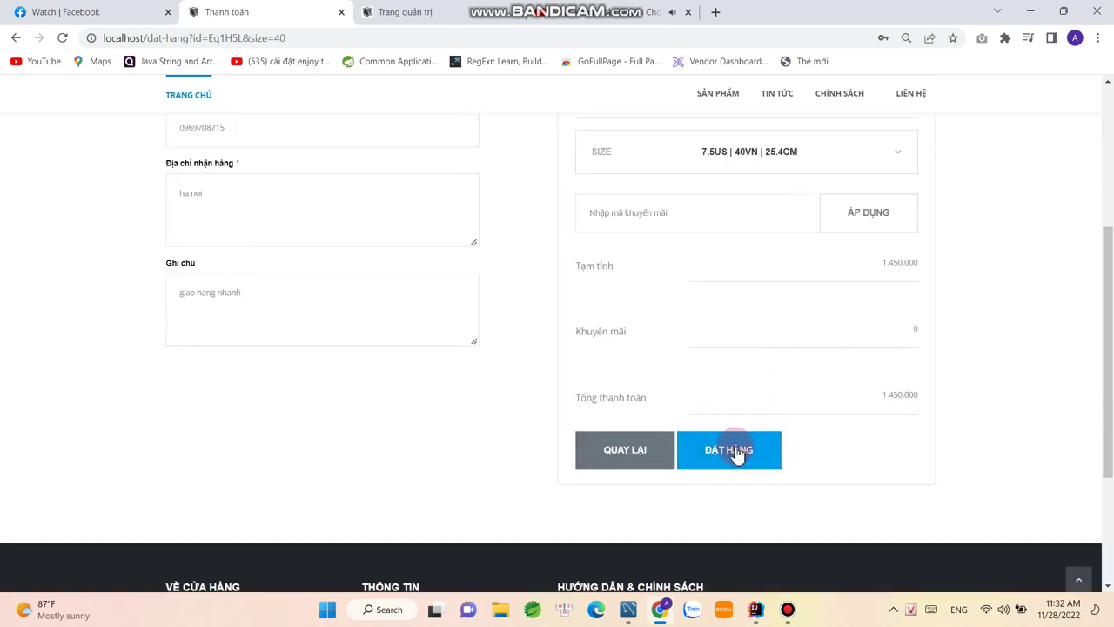
pyautogui.click(736, 452)
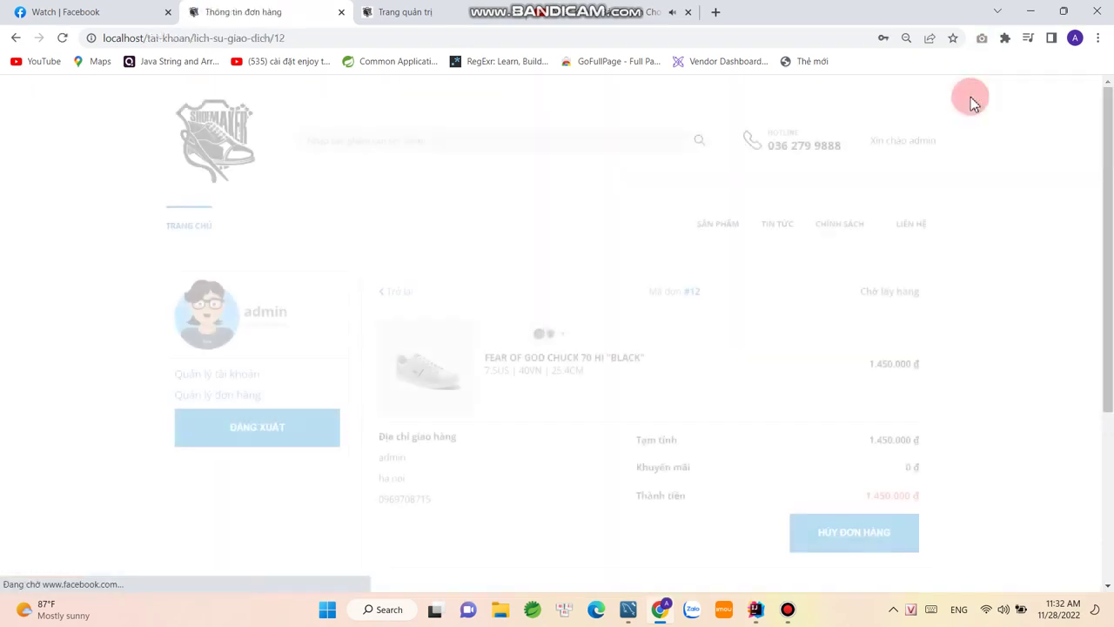
# Review the details of the newly placed order and cancel it.
pyautogui.scroll(-2, 681, 336)
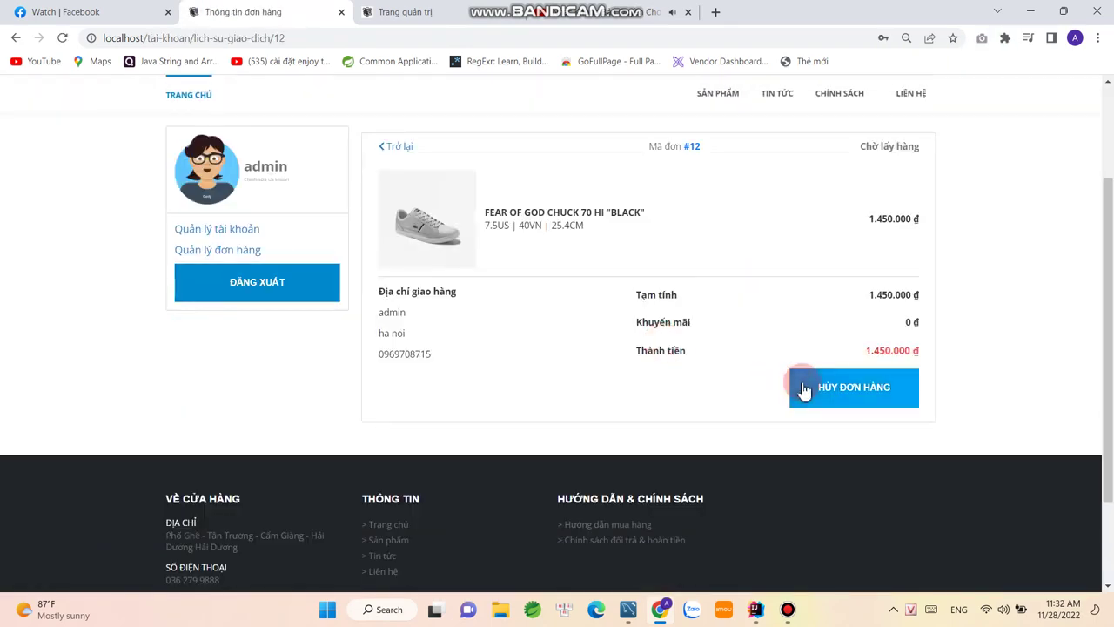
pyautogui.scroll(1, 540, 233)
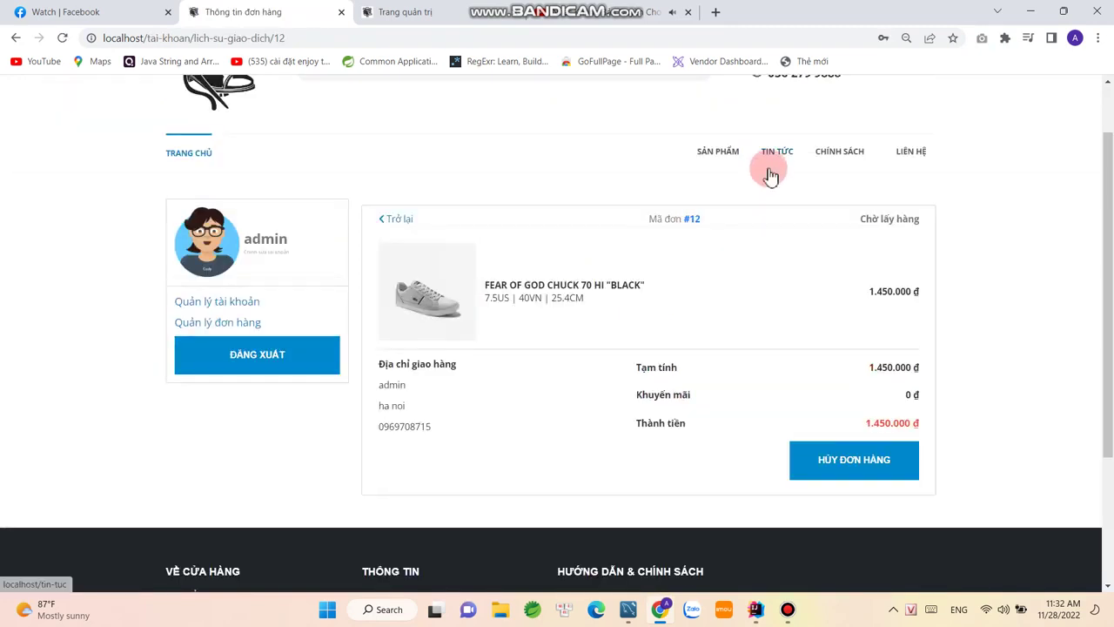
pyautogui.click(823, 462)
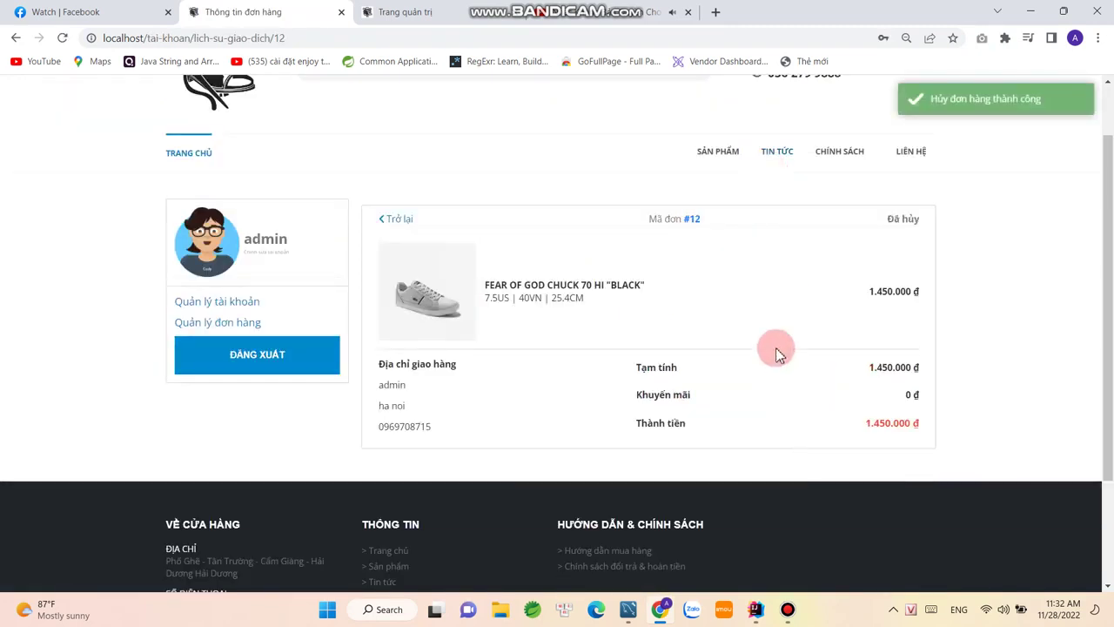
pyautogui.scroll(1, 783, 296)
# Switch to the shop's admin dashboard and reload its statistics.
pyautogui.click(428, 11)
pyautogui.click(63, 38)
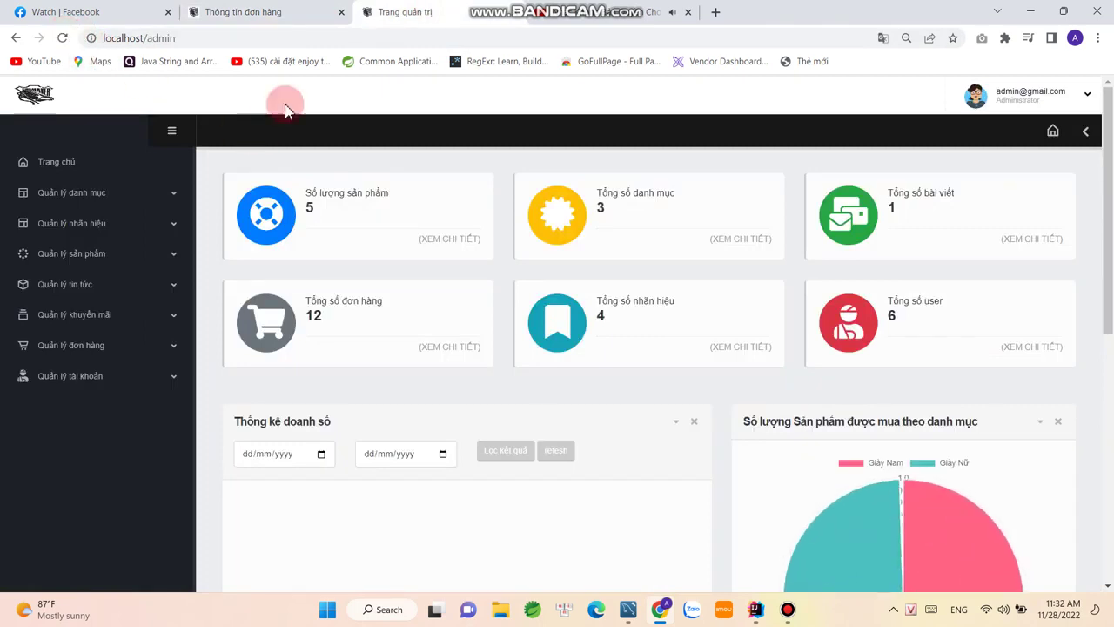
pyautogui.click(157, 284)
# View the account information page from the administrator's profile menu and return to the admin dashboard.
pyautogui.click(1024, 100)
pyautogui.click(1018, 128)
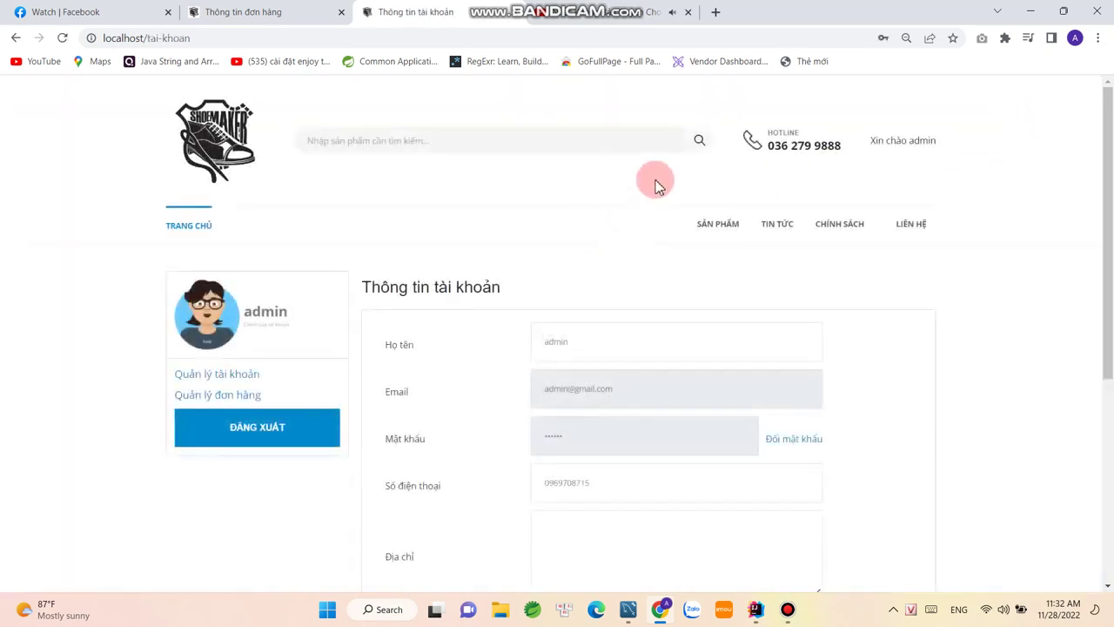
pyautogui.click(16, 38)
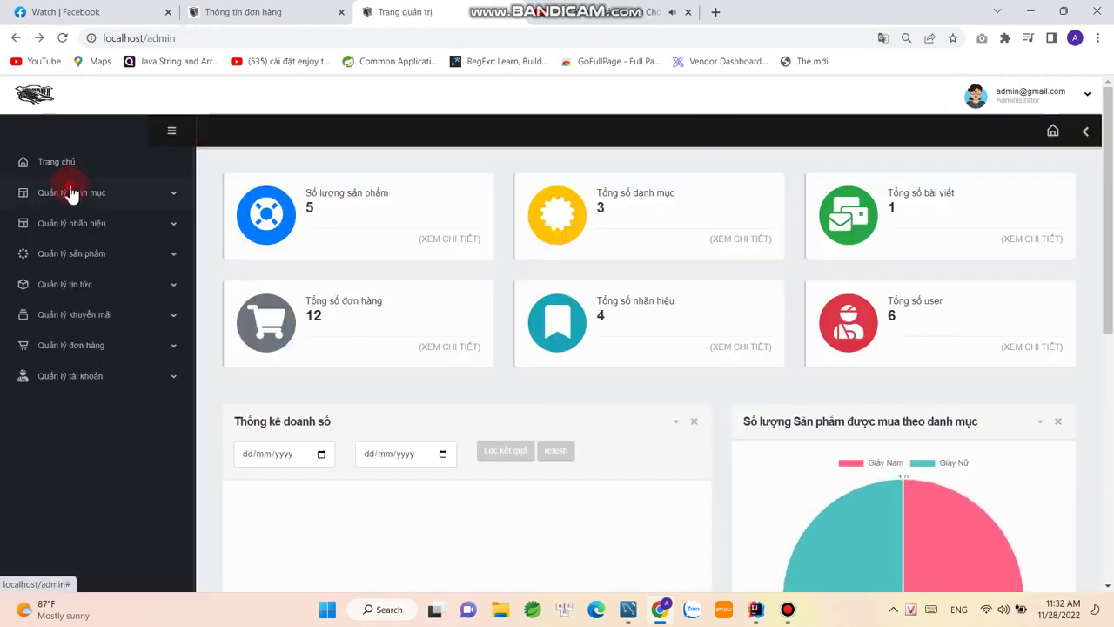
# Open the category list, filter it by the status Ẩn, and set the filter back to Tất cả.
pyautogui.click(72, 192)
pyautogui.click(75, 222)
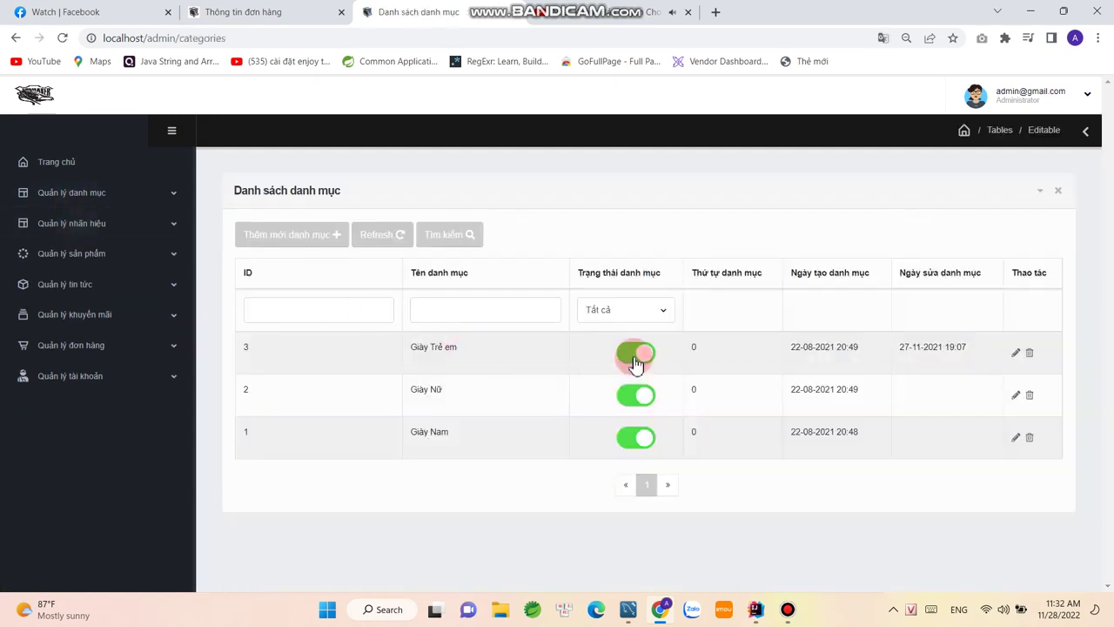
pyautogui.click(656, 315)
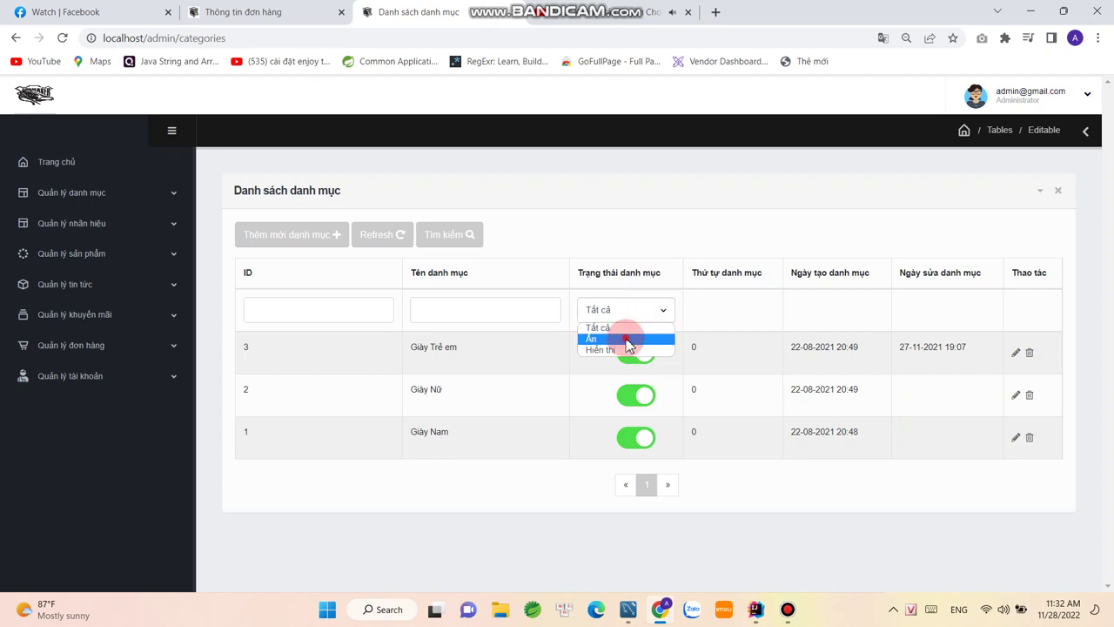
pyautogui.click(627, 338)
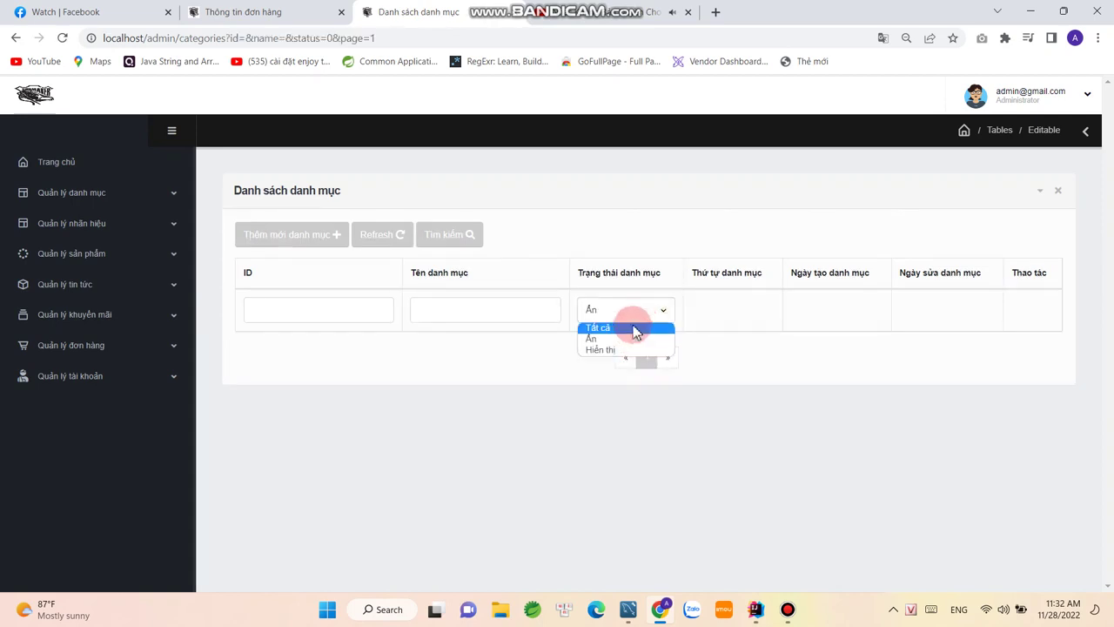
pyautogui.click(630, 329)
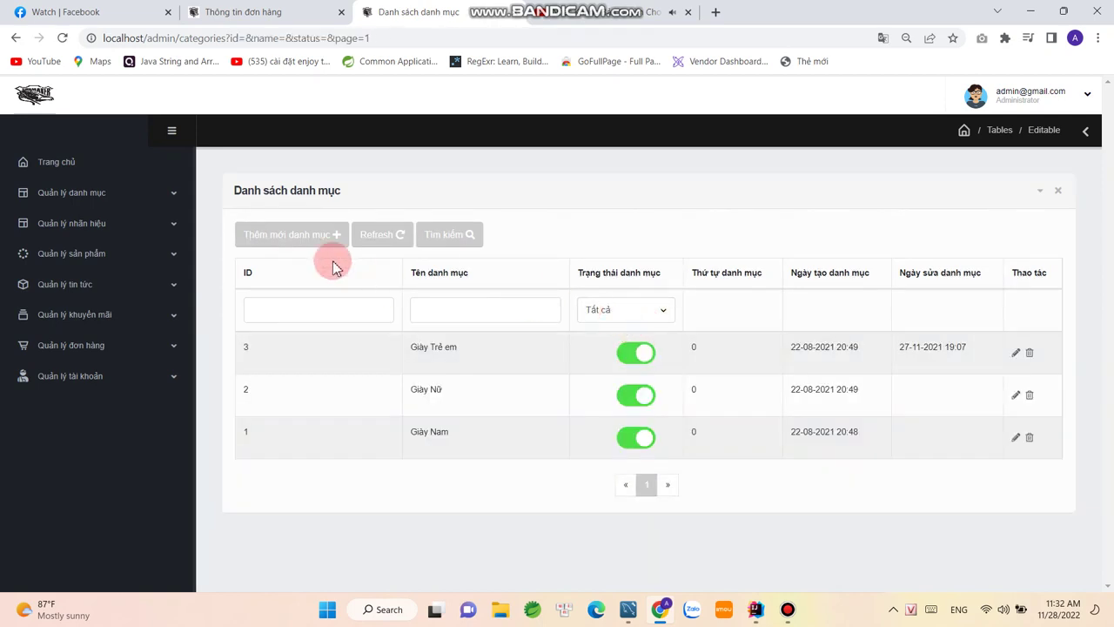
# Add a new category named Giay mới with its status enabled.
pyautogui.click(312, 245)
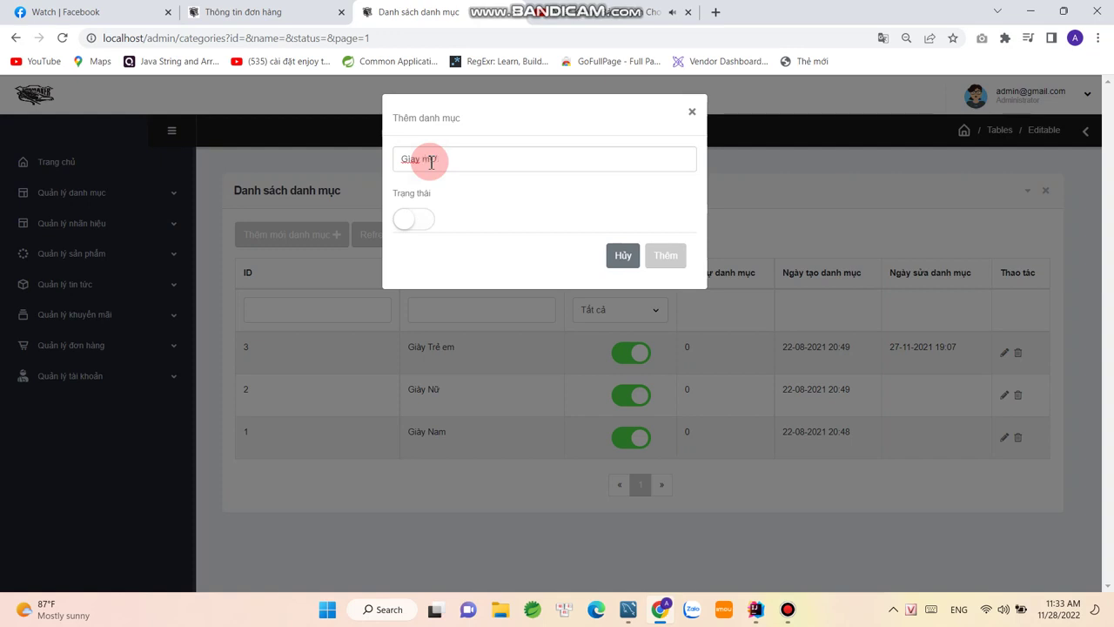
pyautogui.click(406, 223)
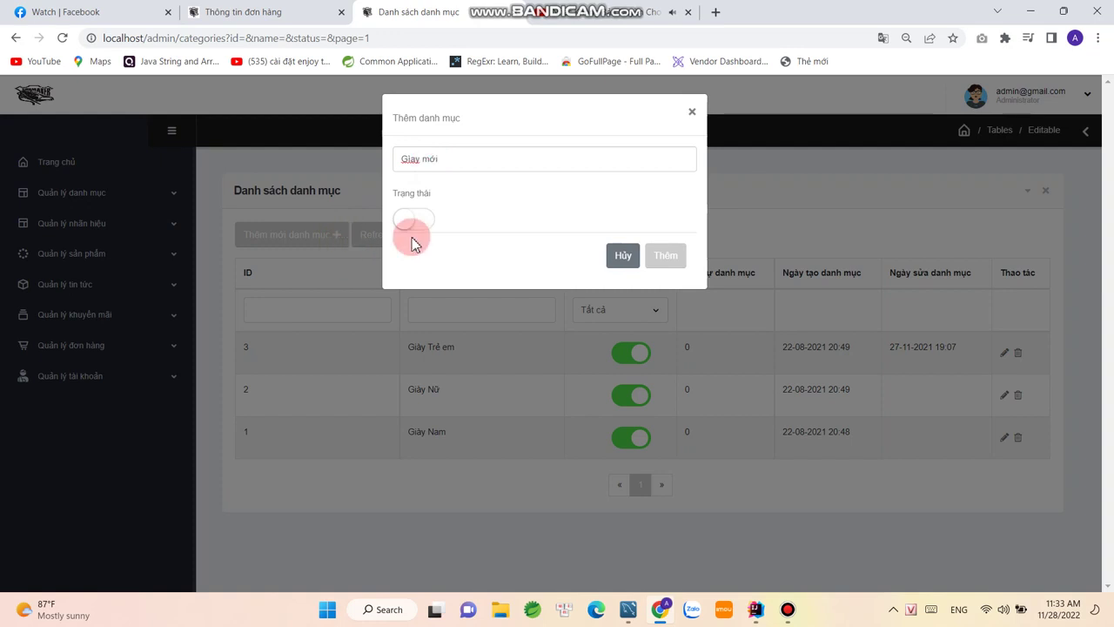
pyautogui.click(667, 257)
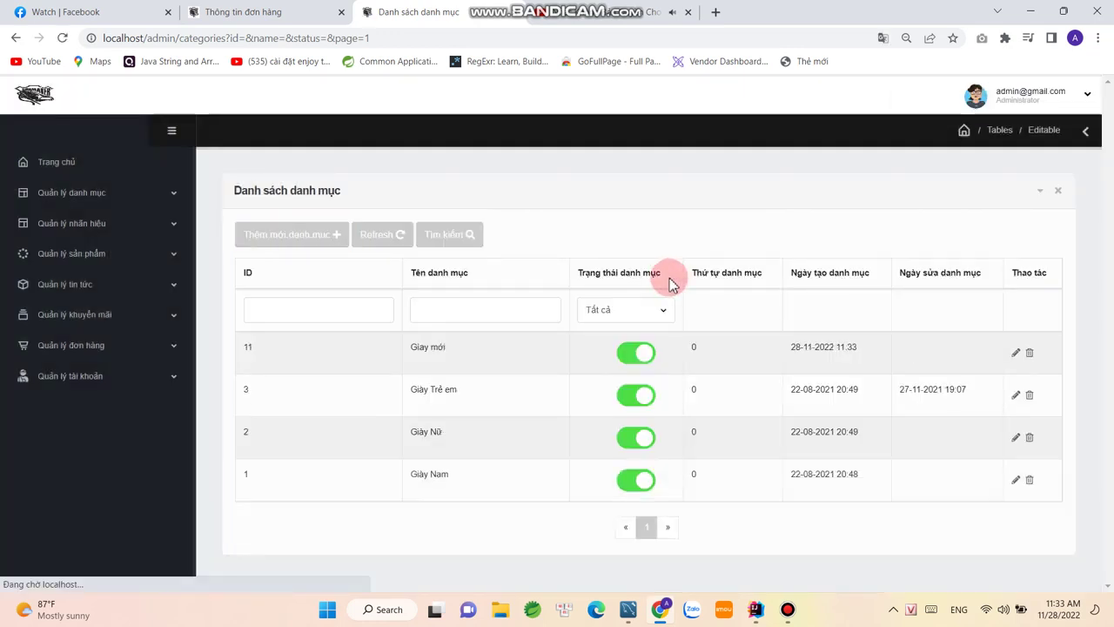
# Try to delete the category Giày Nam, confirming the deletion both times.
pyautogui.click(655, 486)
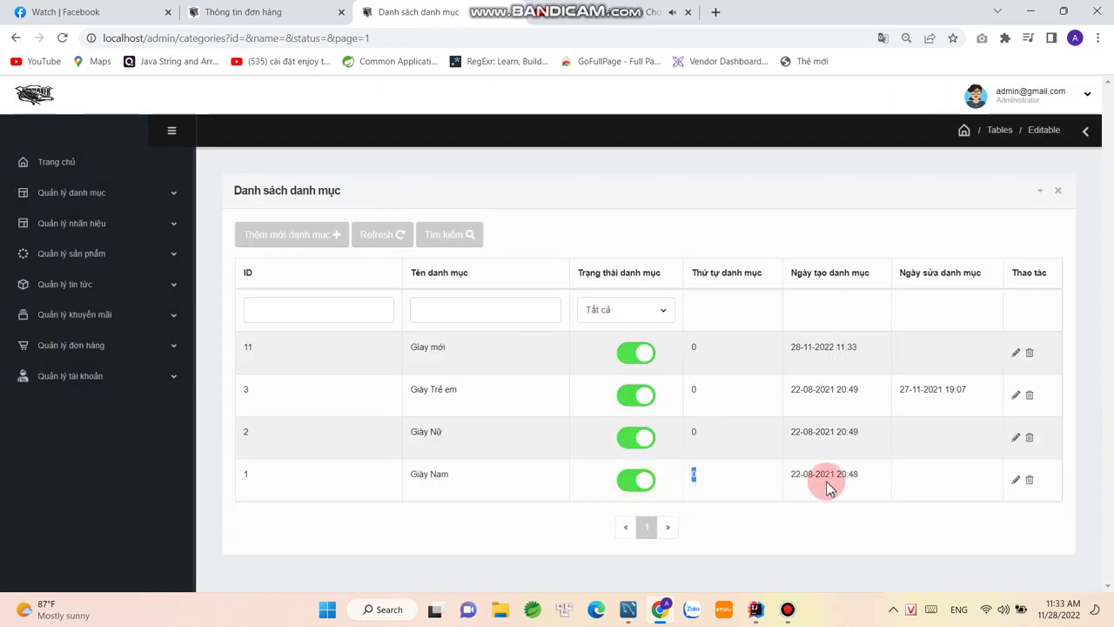
pyautogui.click(1029, 479)
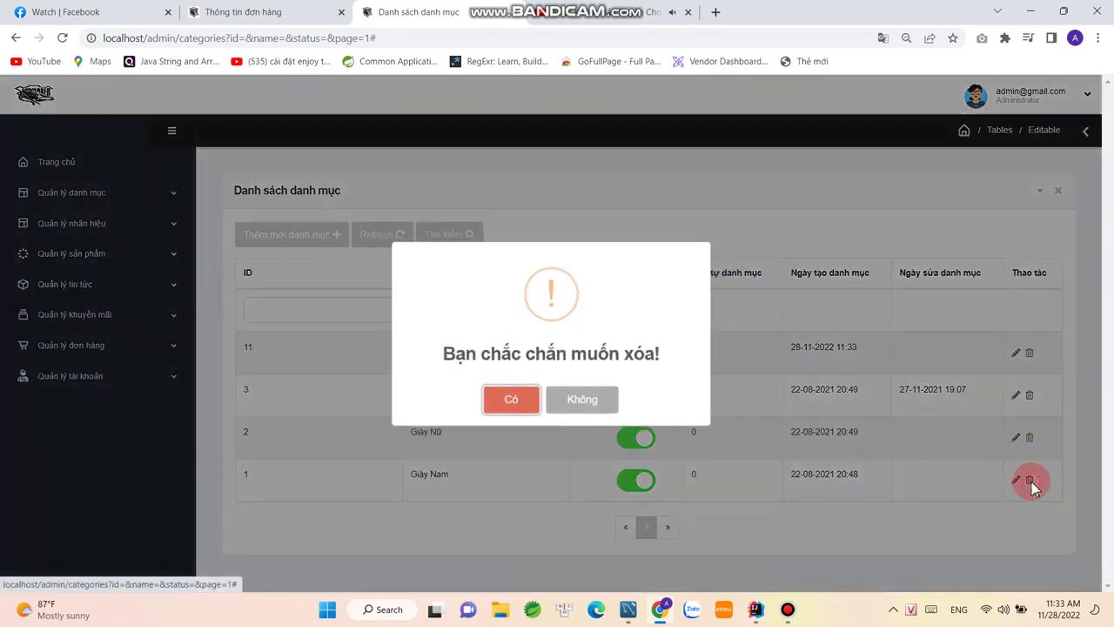
pyautogui.click(525, 402)
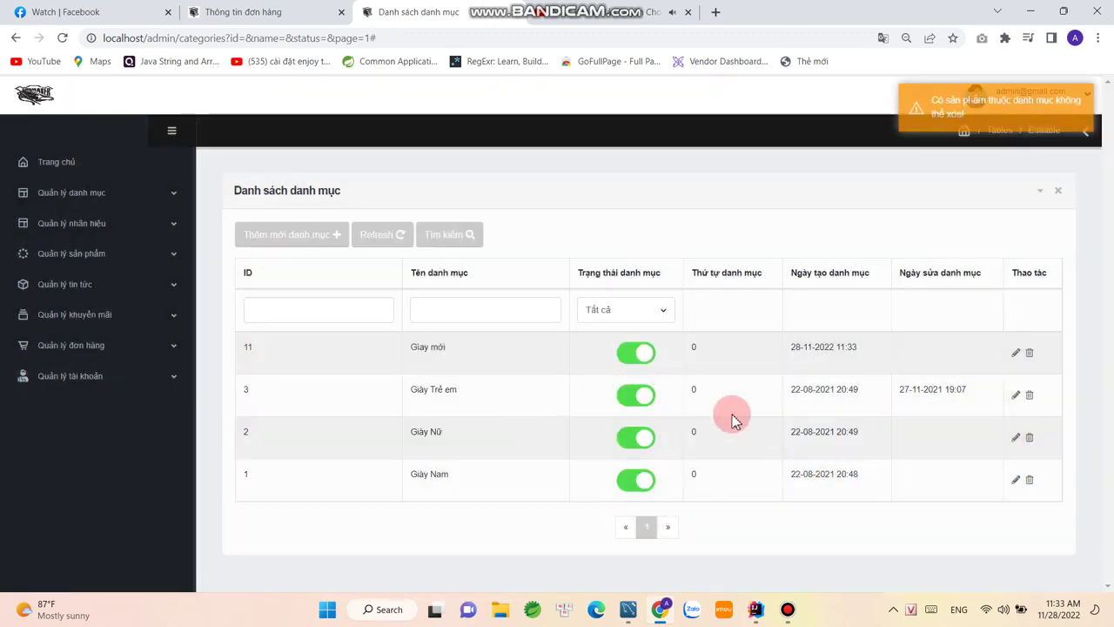
pyautogui.click(1030, 480)
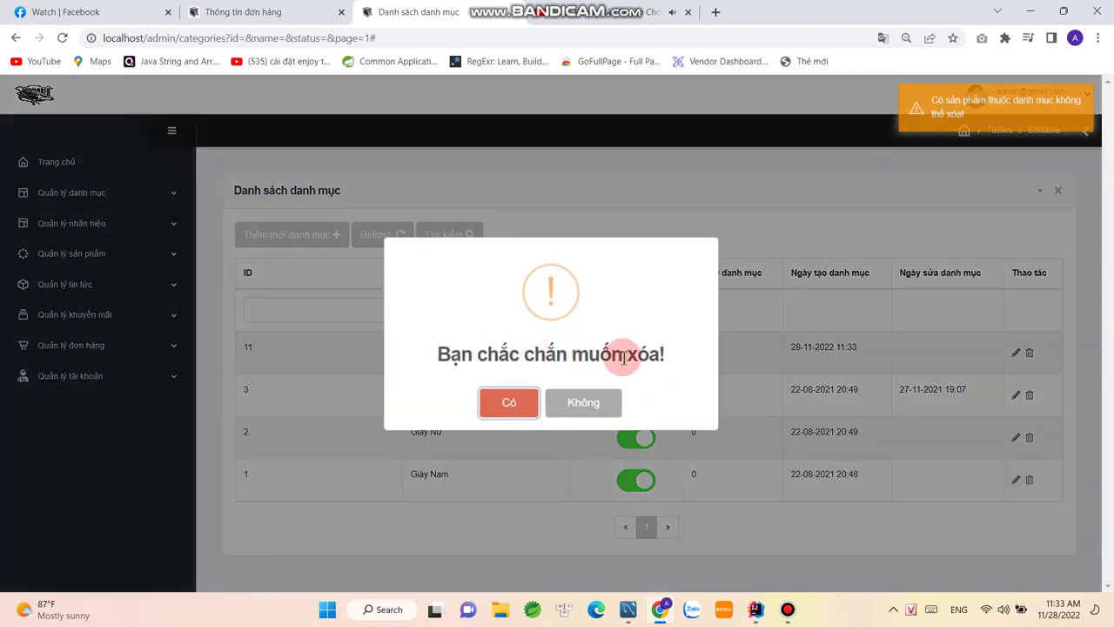
pyautogui.click(511, 403)
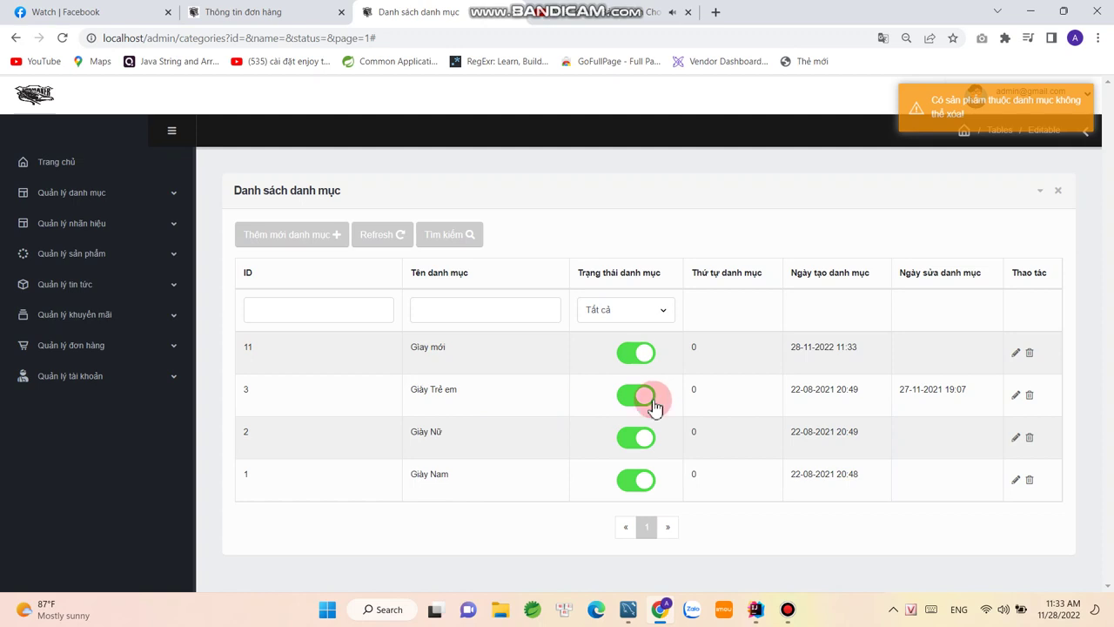
# Delete the category Giay mới from the category list and confirm the deletion.
pyautogui.click(1029, 352)
pyautogui.click(508, 403)
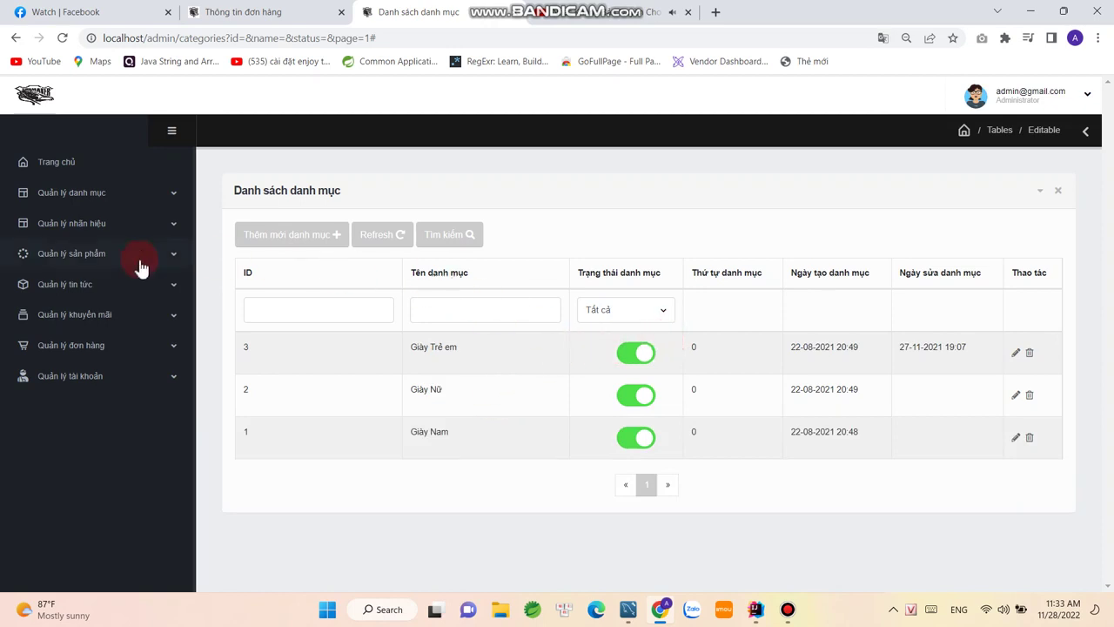
# Open the brand list and set the NIKE brand's logo to the light grey sneakers image from the image gallery.
pyautogui.click(75, 223)
pyautogui.click(76, 256)
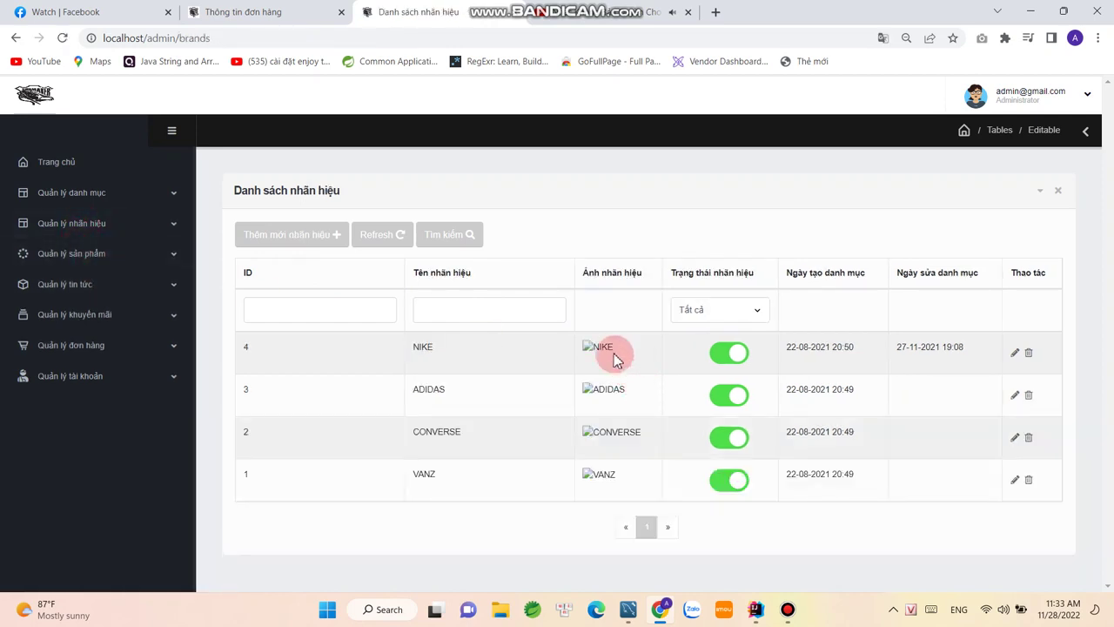
pyautogui.click(1015, 354)
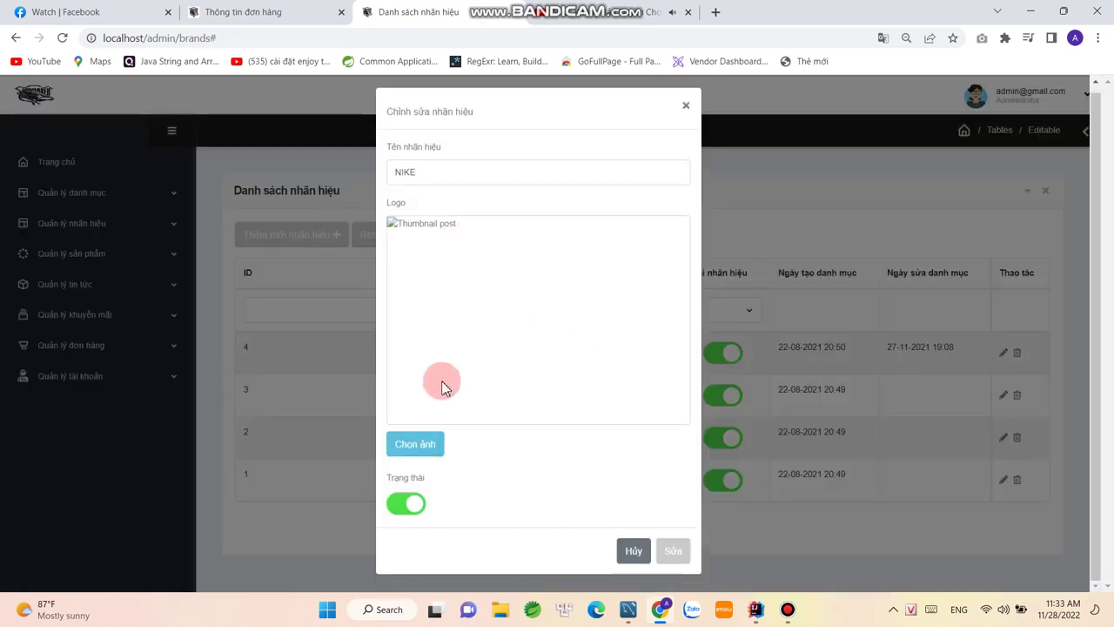
pyautogui.click(415, 444)
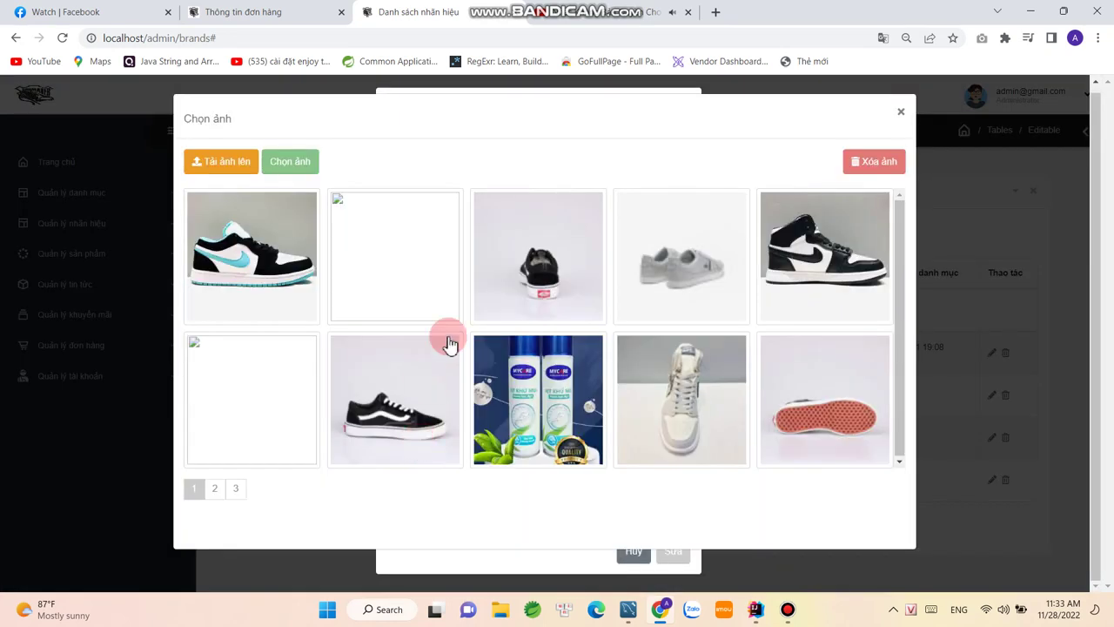
pyautogui.click(699, 285)
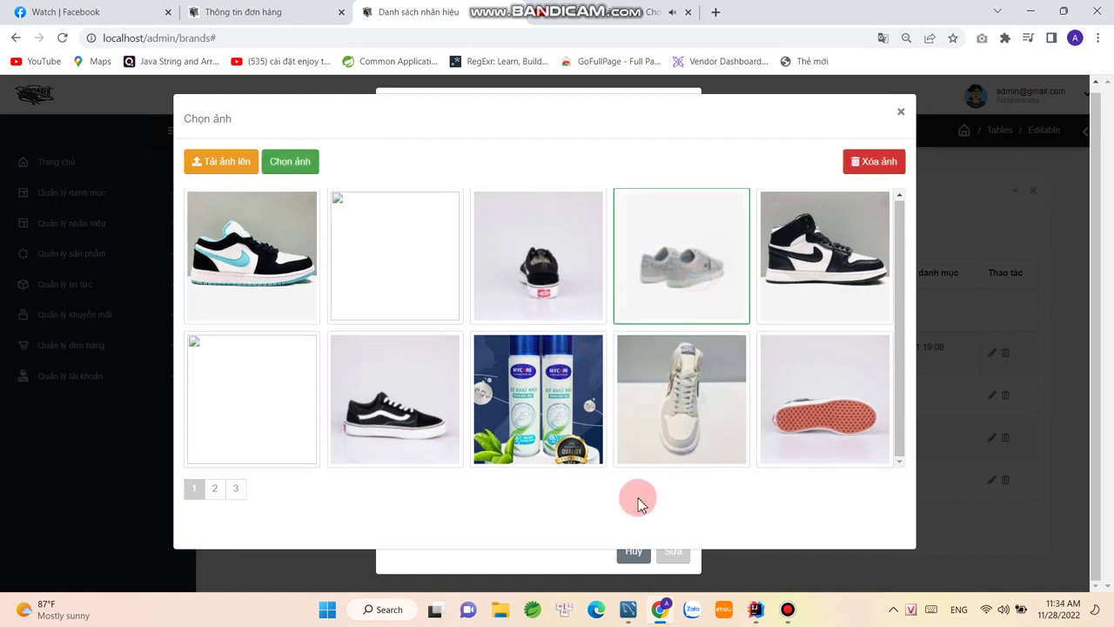
pyautogui.click(290, 164)
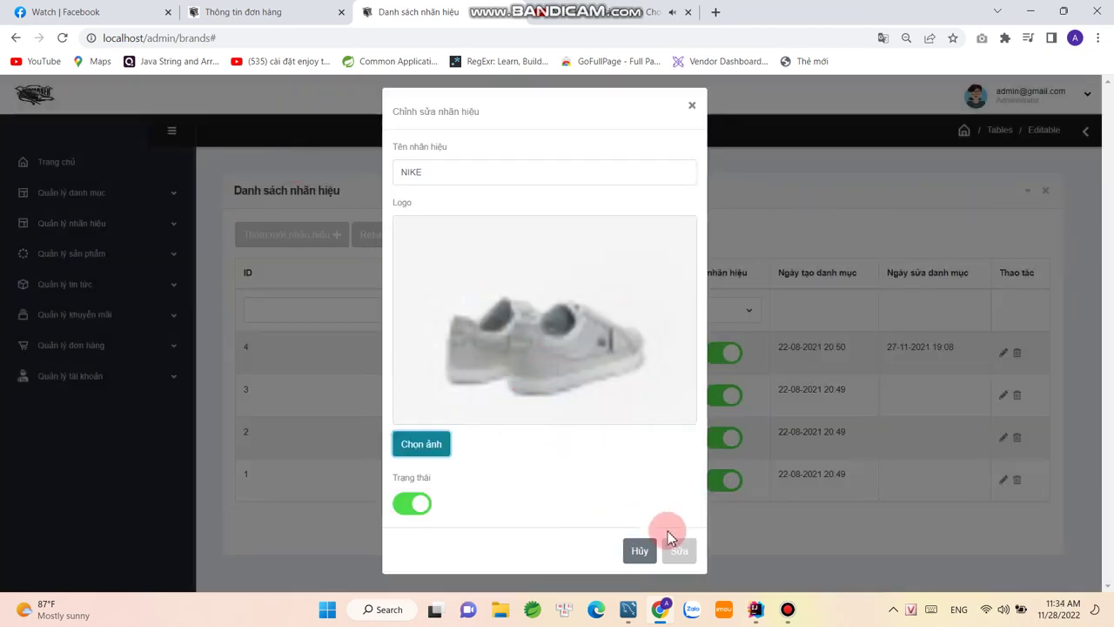
pyautogui.click(680, 551)
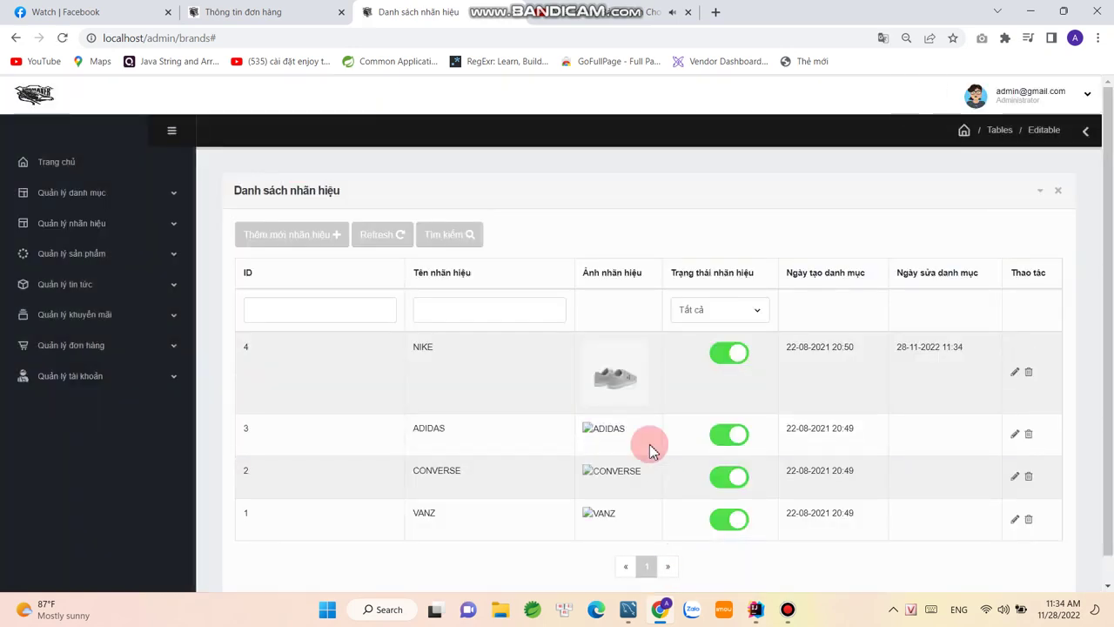
pyautogui.scroll(-1, 594, 375)
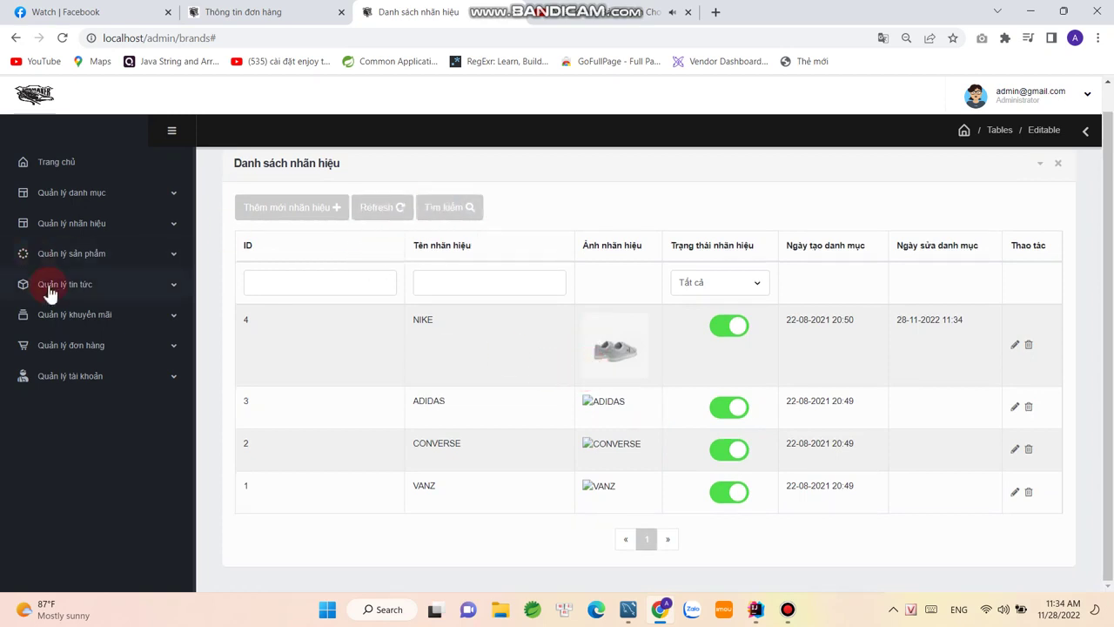
# Open the product list, look over the blank form for adding a new product, and return to the list.
pyautogui.click(83, 254)
pyautogui.click(91, 289)
pyautogui.scroll(-1, 604, 373)
pyautogui.scroll(1, 629, 390)
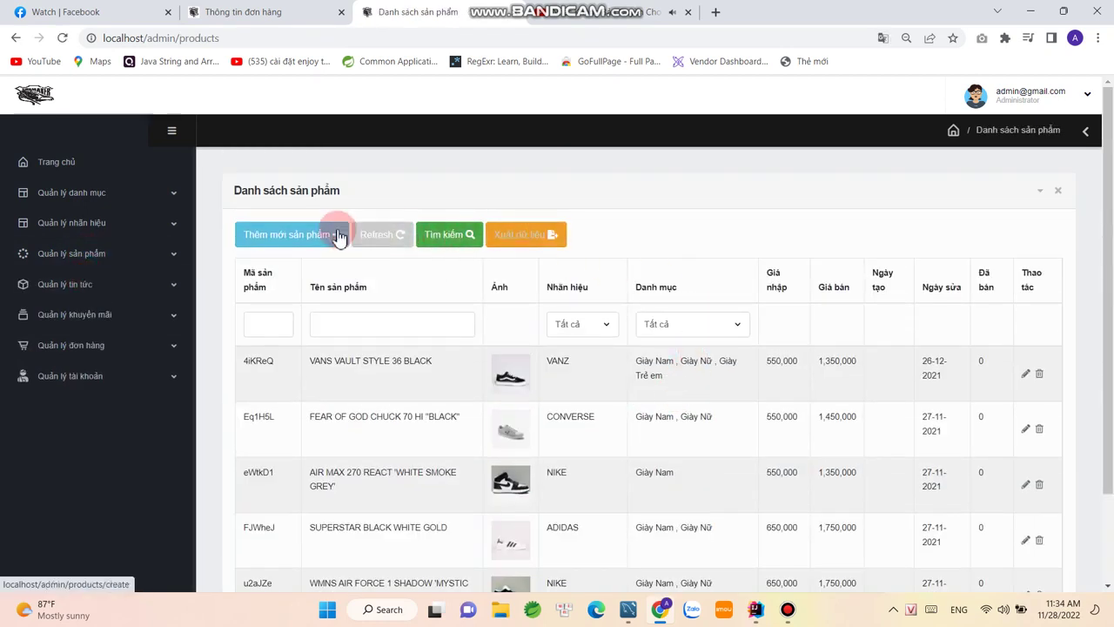
pyautogui.click(304, 235)
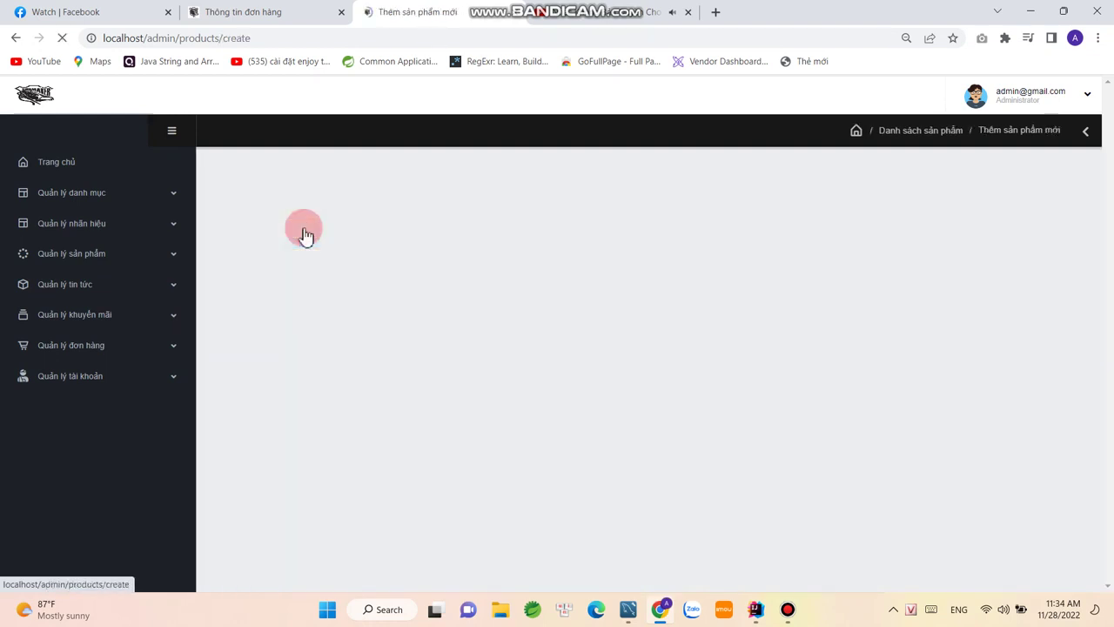
pyautogui.scroll(-3, 502, 369)
pyautogui.scroll(3, 501, 370)
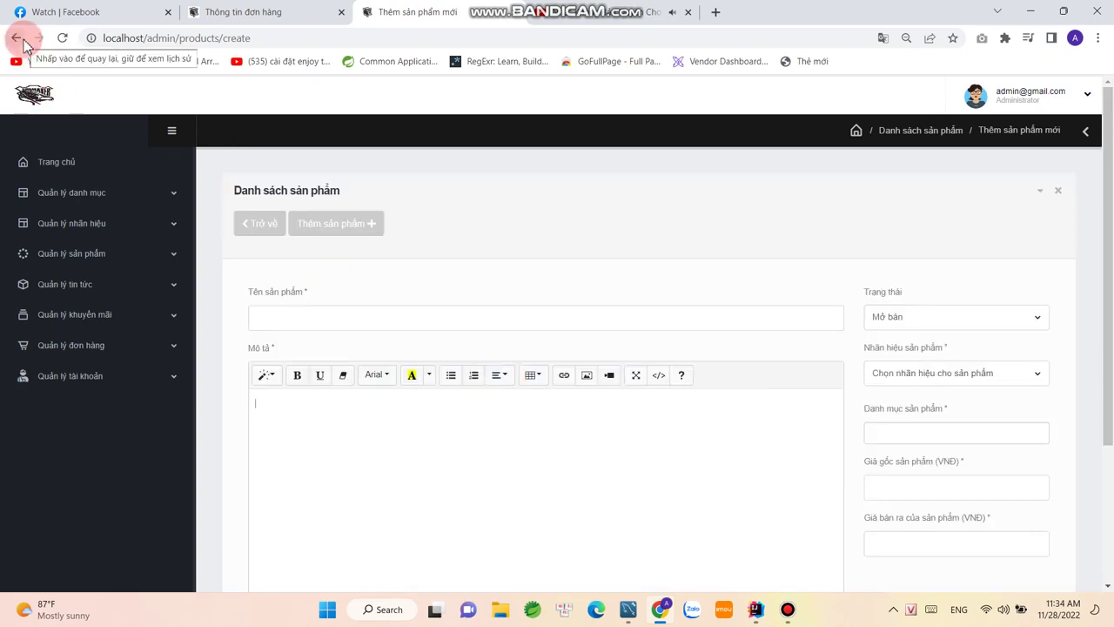
pyautogui.click(24, 42)
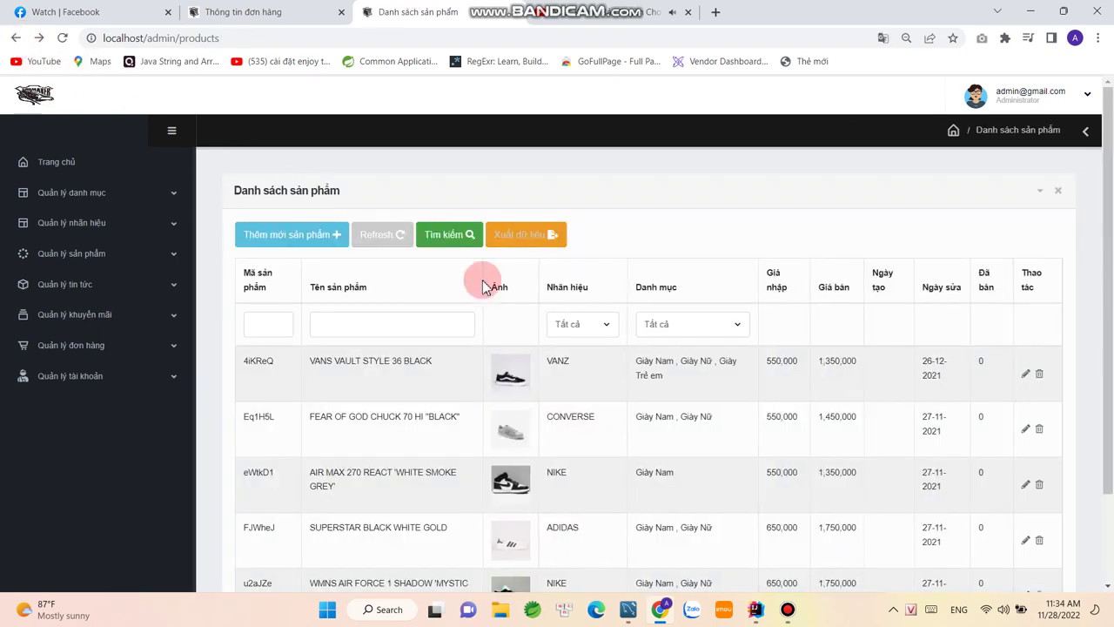
# Review the edit page of the product VANS VAULT STYLE 36 BLACK, return to the product list and look through it.
pyautogui.click(1027, 375)
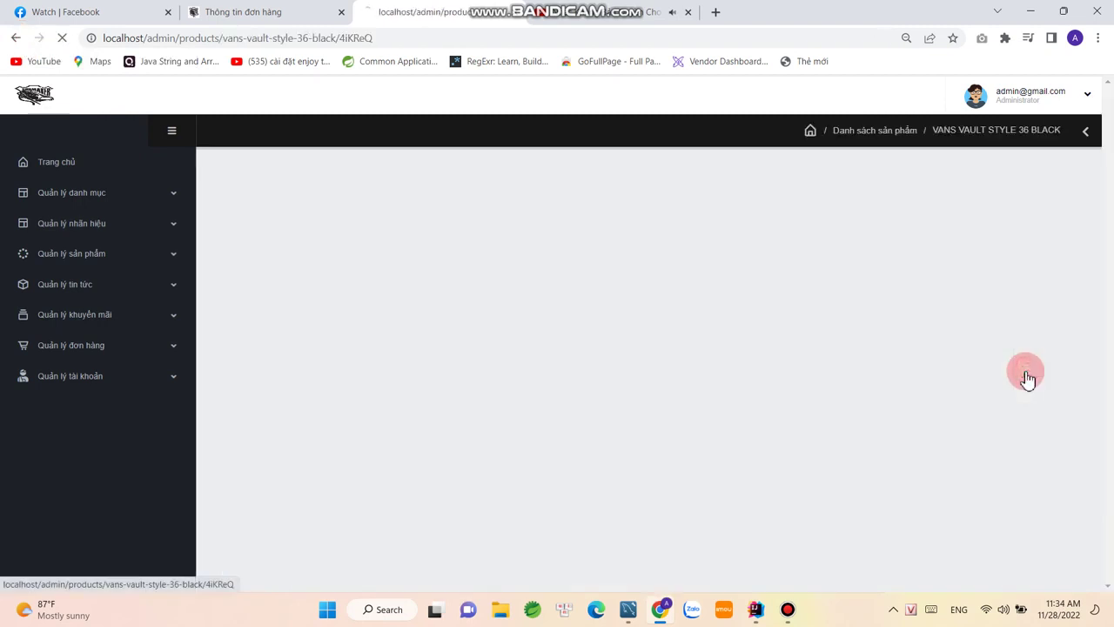
pyautogui.scroll(-5, 609, 300)
pyautogui.scroll(5, 545, 297)
pyautogui.scroll(-5, 545, 297)
pyautogui.scroll(5, 545, 297)
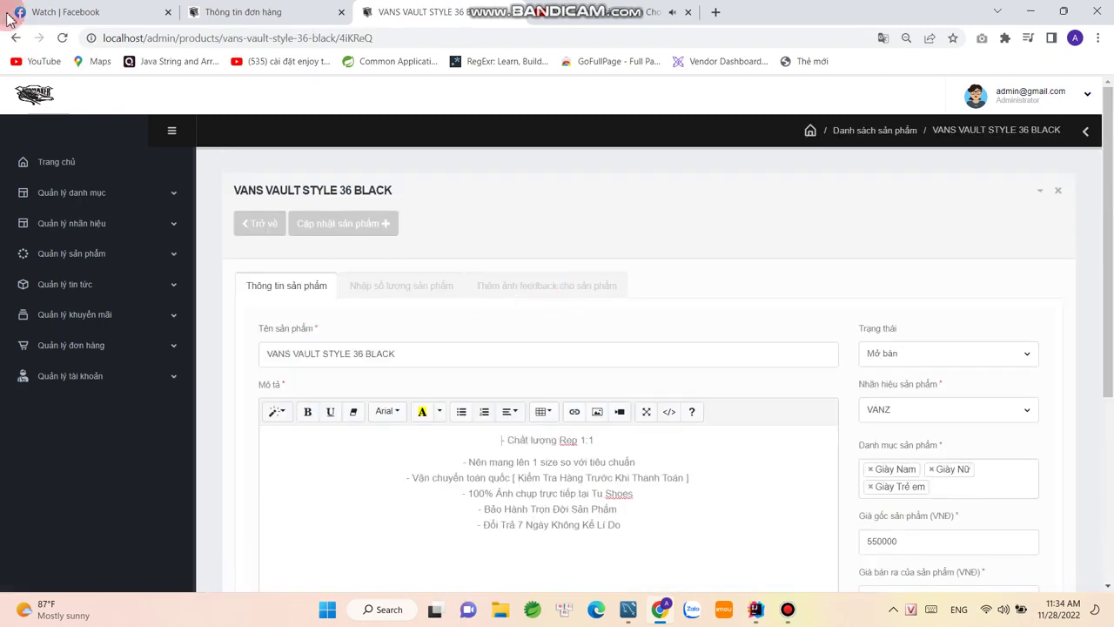
pyautogui.click(19, 40)
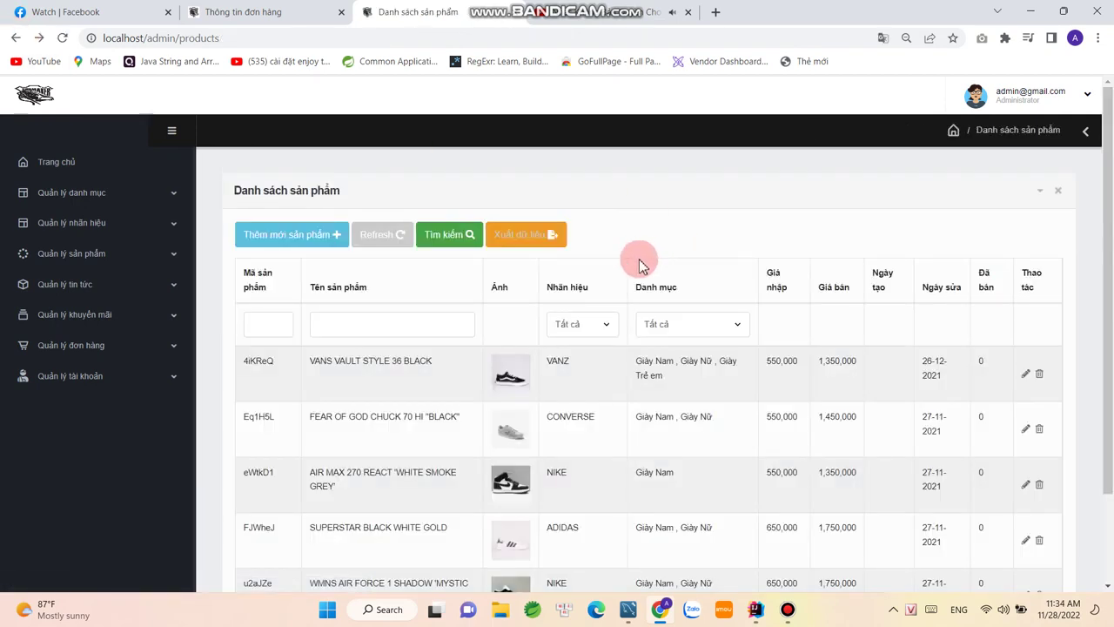
pyautogui.scroll(-2, 637, 279)
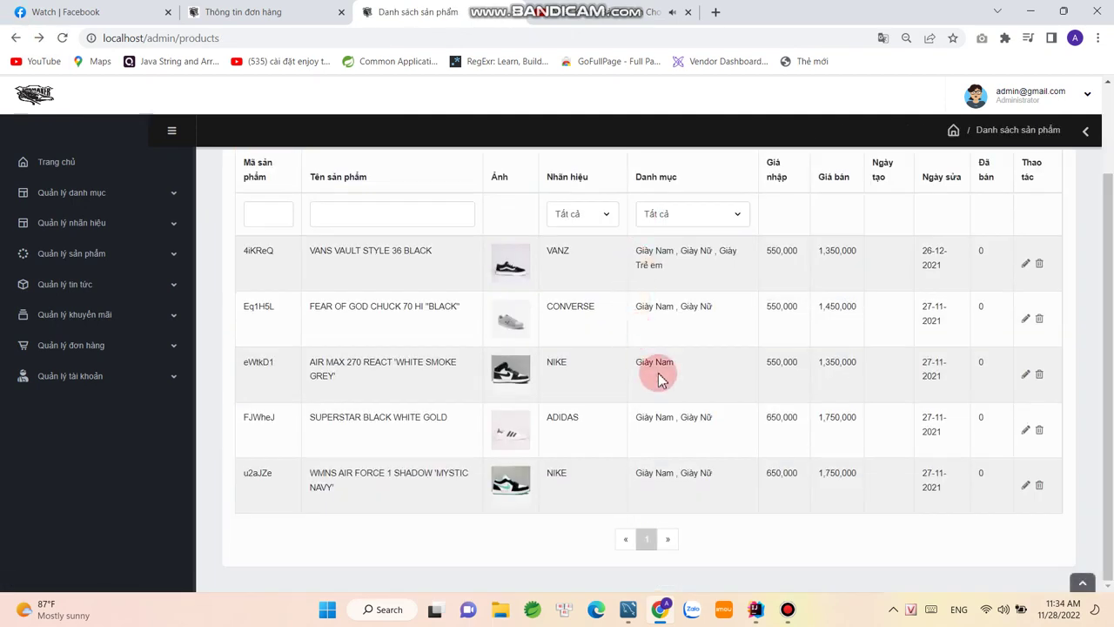
pyautogui.scroll(2, 659, 379)
# View the list of news posts and the list of promotions.
pyautogui.click(83, 287)
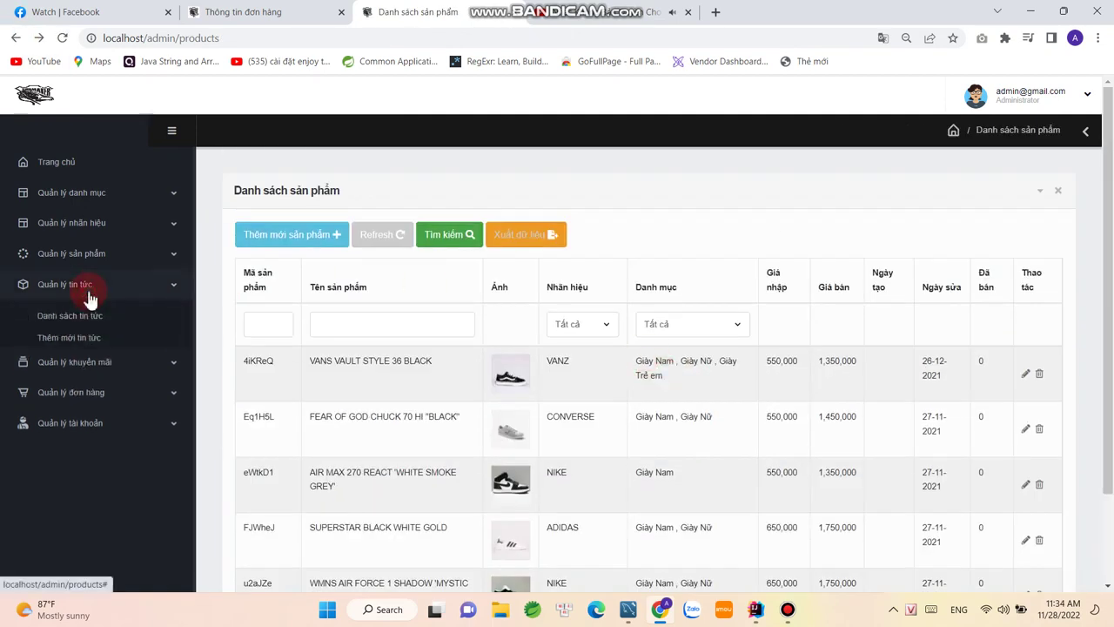
pyautogui.click(87, 318)
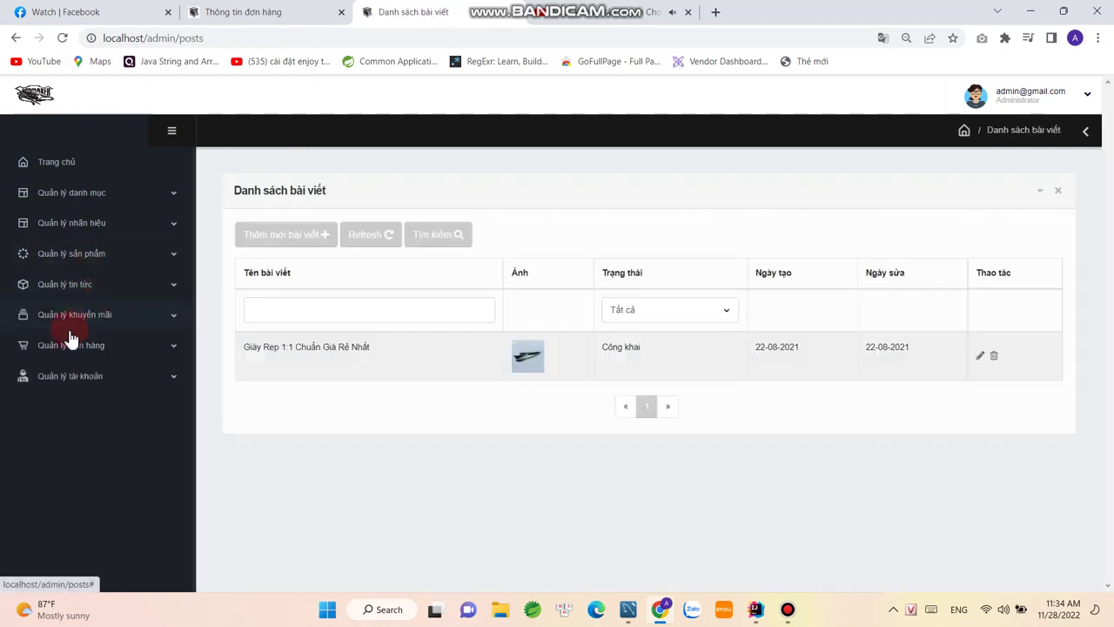
pyautogui.click(77, 324)
pyautogui.click(78, 350)
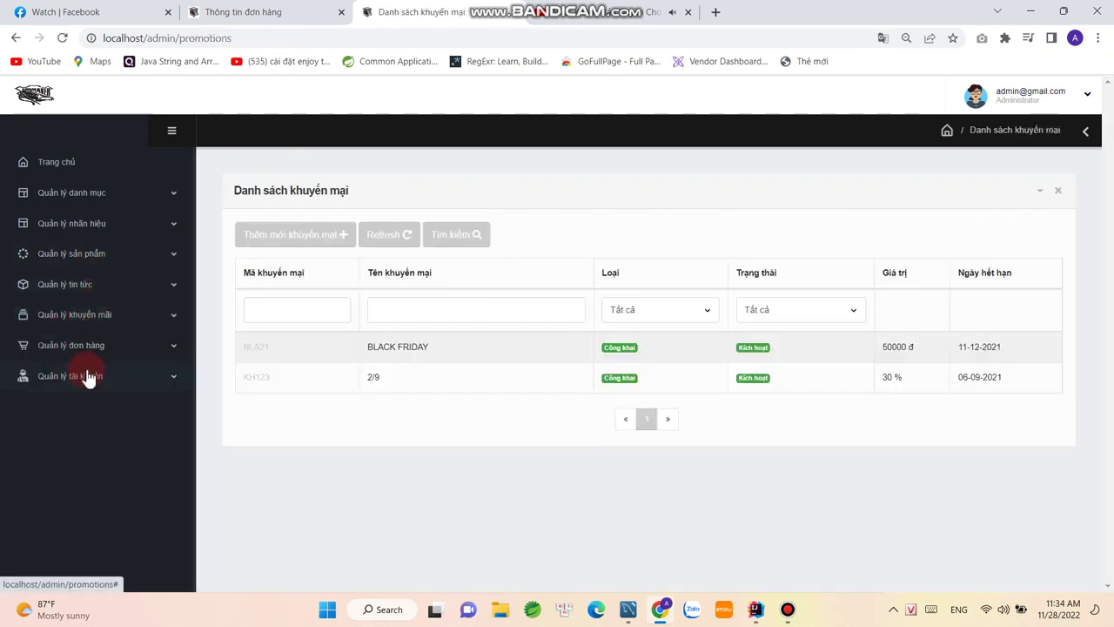
# Open the order list and examine the orders' statuses, products and dates down to the end of the page.
pyautogui.click(91, 357)
pyautogui.click(87, 375)
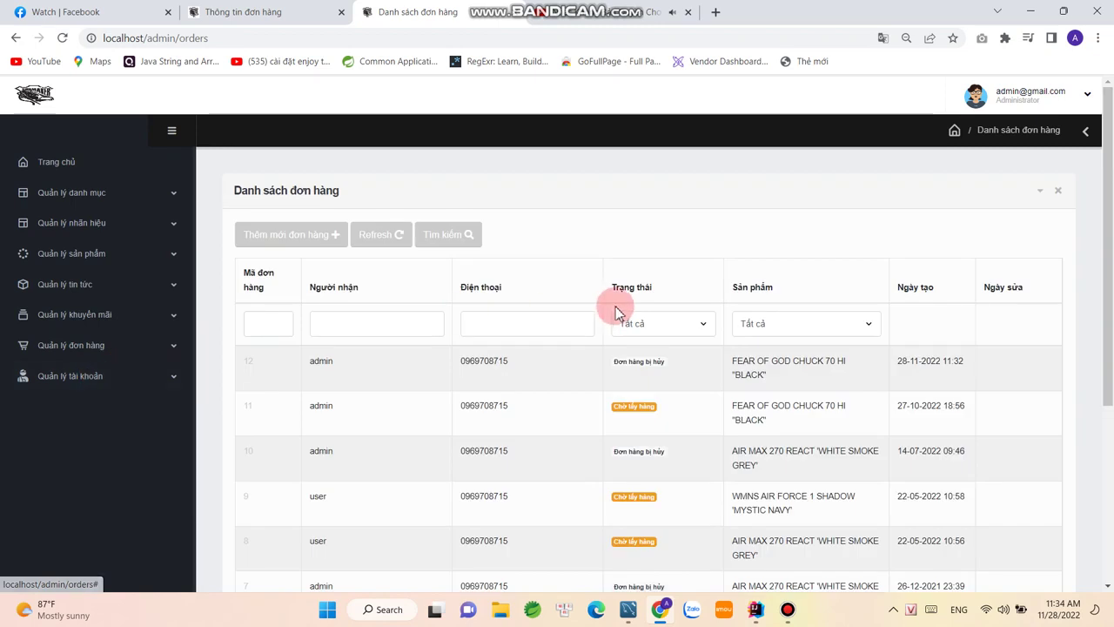
pyautogui.scroll(-2, 615, 312)
pyautogui.scroll(-3, 614, 316)
pyautogui.scroll(5, 612, 316)
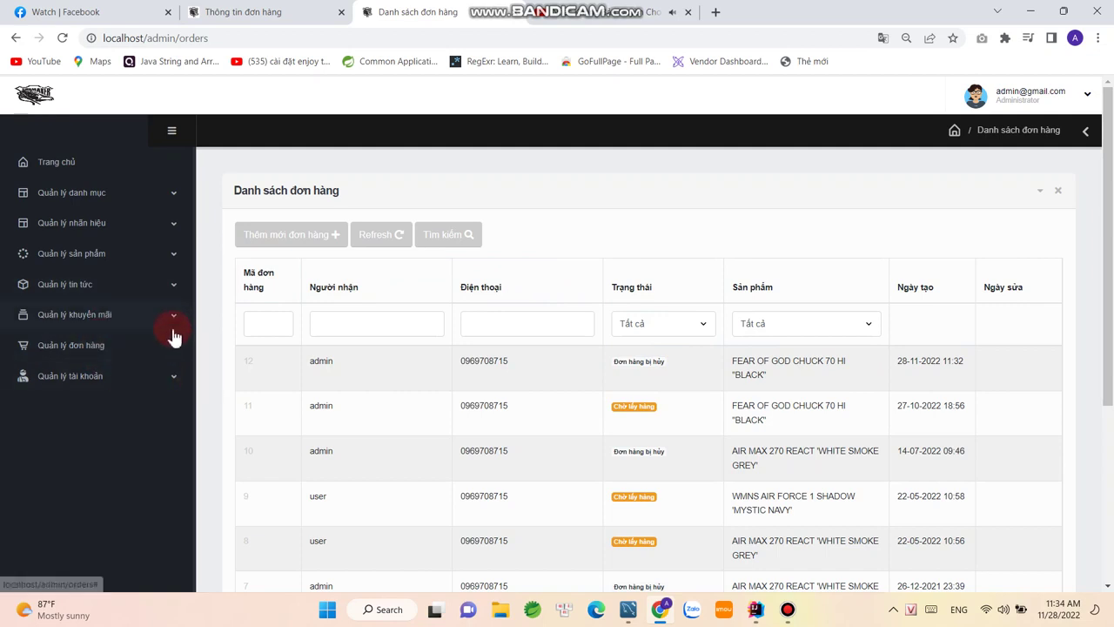
pyautogui.scroll(-3, 609, 349)
pyautogui.scroll(-1, 610, 348)
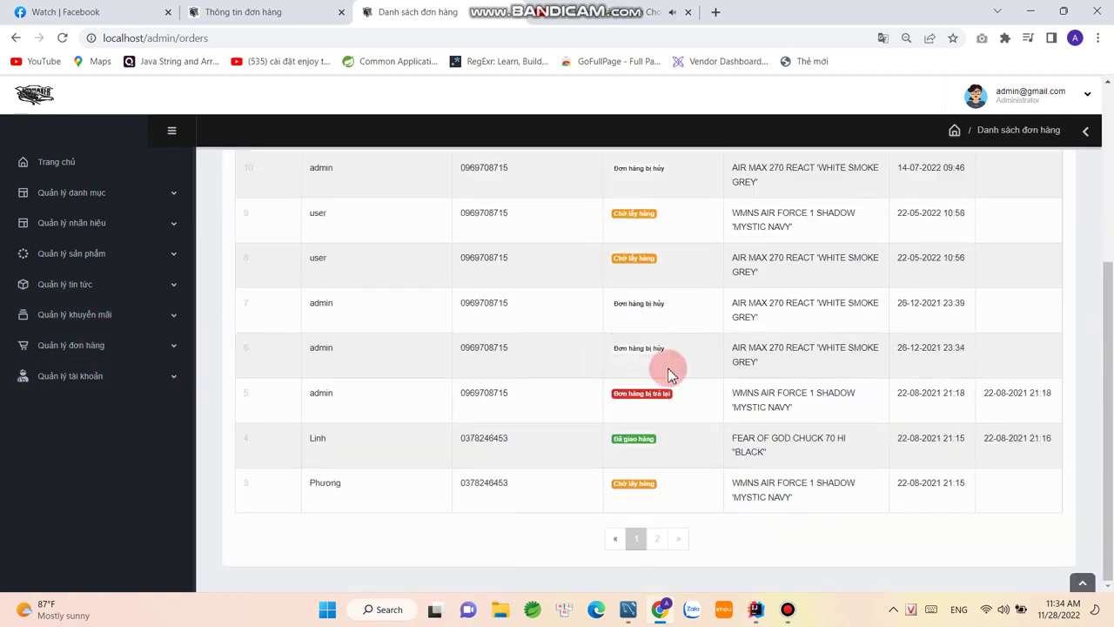
pyautogui.scroll(1, 697, 418)
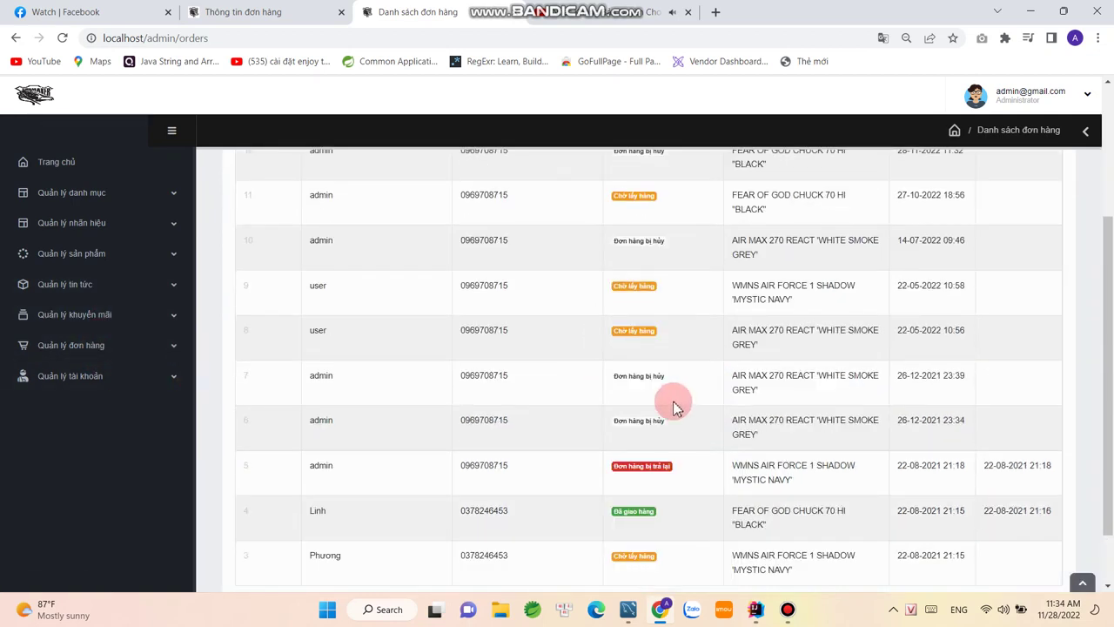
pyautogui.scroll(-1, 726, 393)
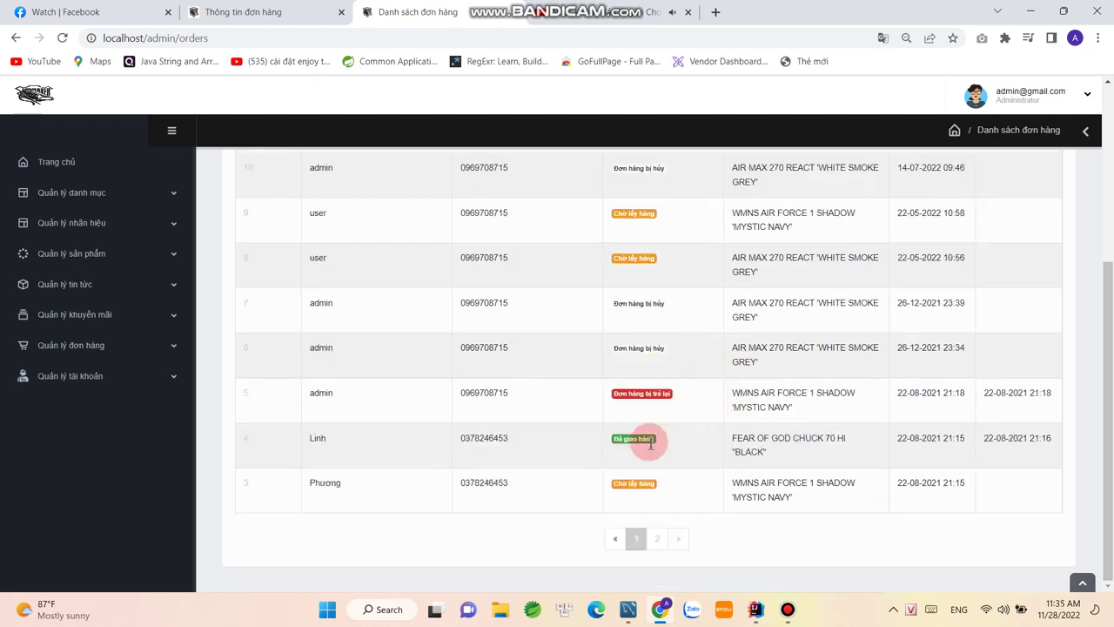
# Open the admin dashboard and examine its summary cards, sales statistics and the chart of products bought by category.
pyautogui.click(63, 346)
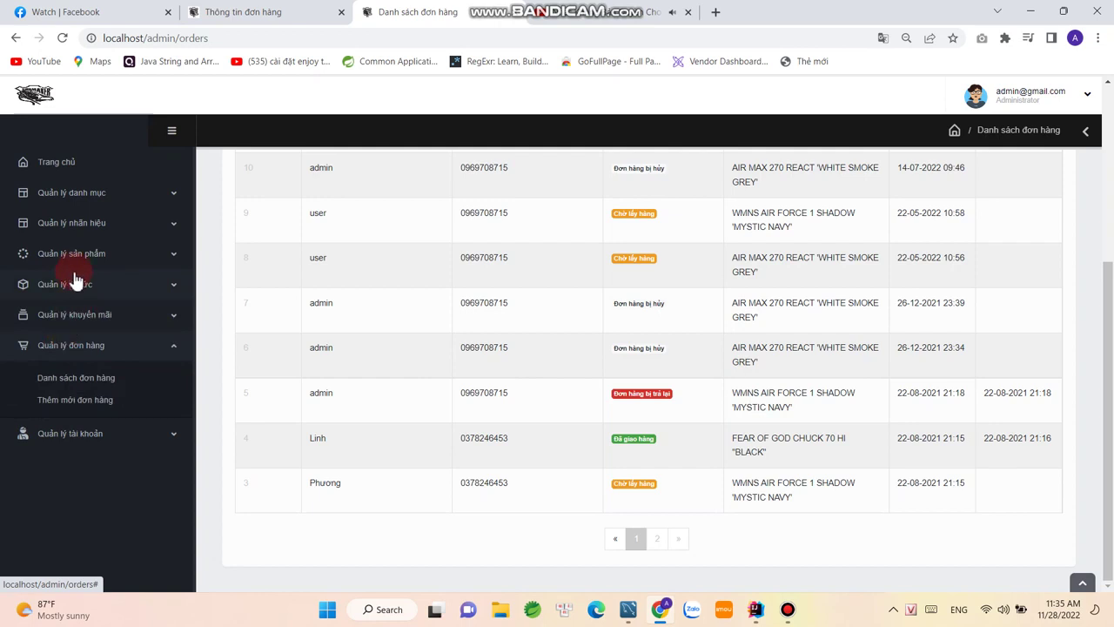
pyautogui.click(65, 161)
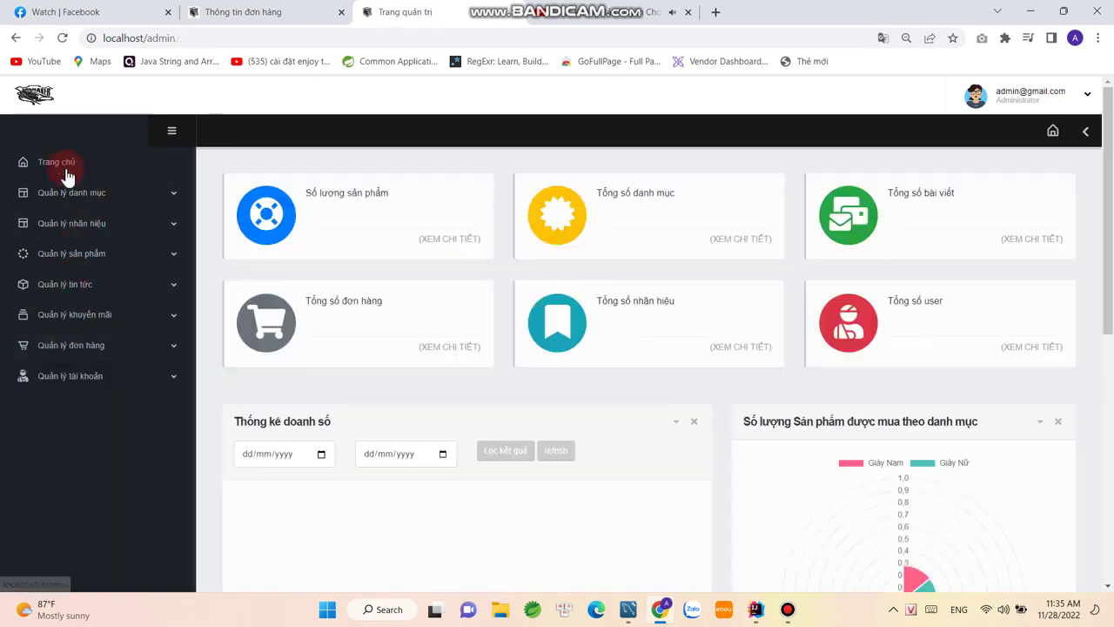
pyautogui.click(144, 373)
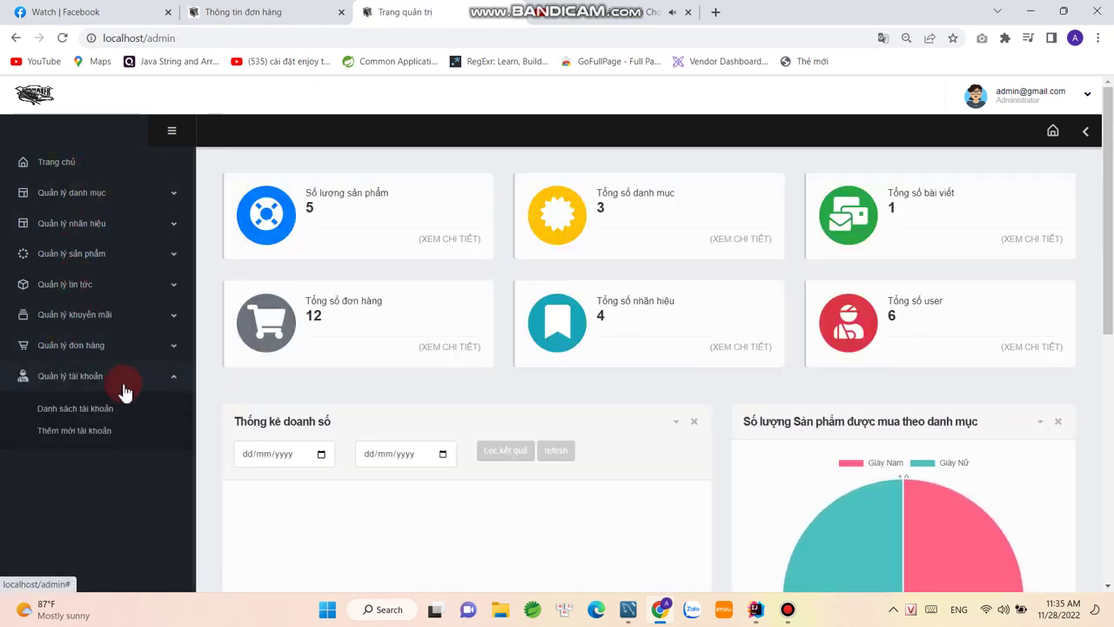
pyautogui.scroll(-2, 506, 416)
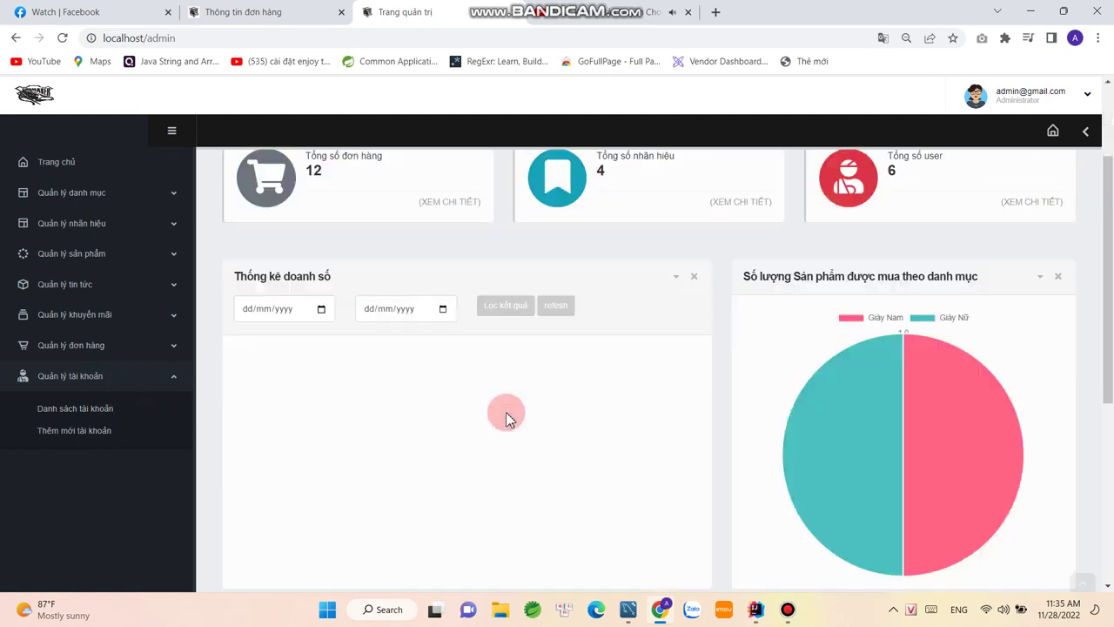
pyautogui.scroll(-4, 506, 416)
pyautogui.scroll(7, 500, 410)
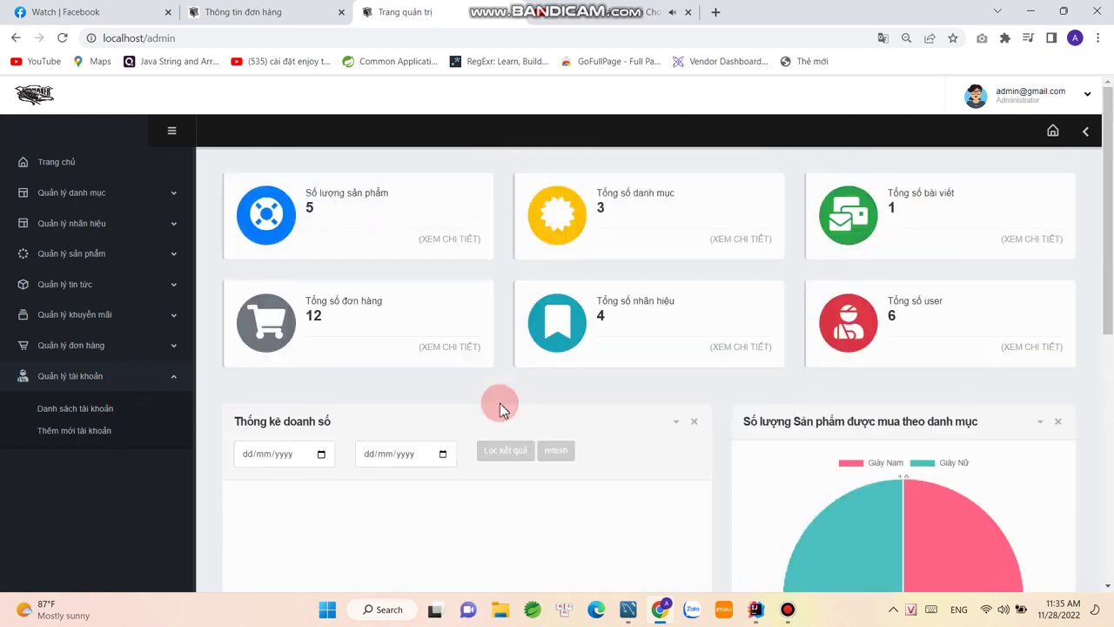
# Log out of the admin area, and log out of the customer account on the order details page in the other browser tab.
pyautogui.click(1050, 102)
pyautogui.click(1019, 149)
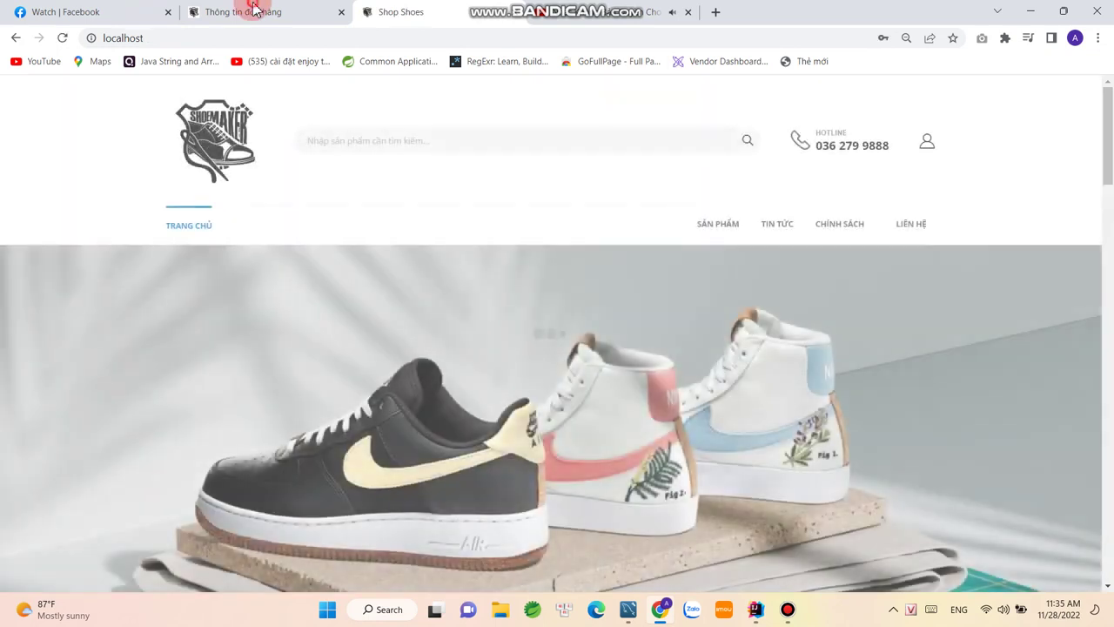
pyautogui.click(261, 10)
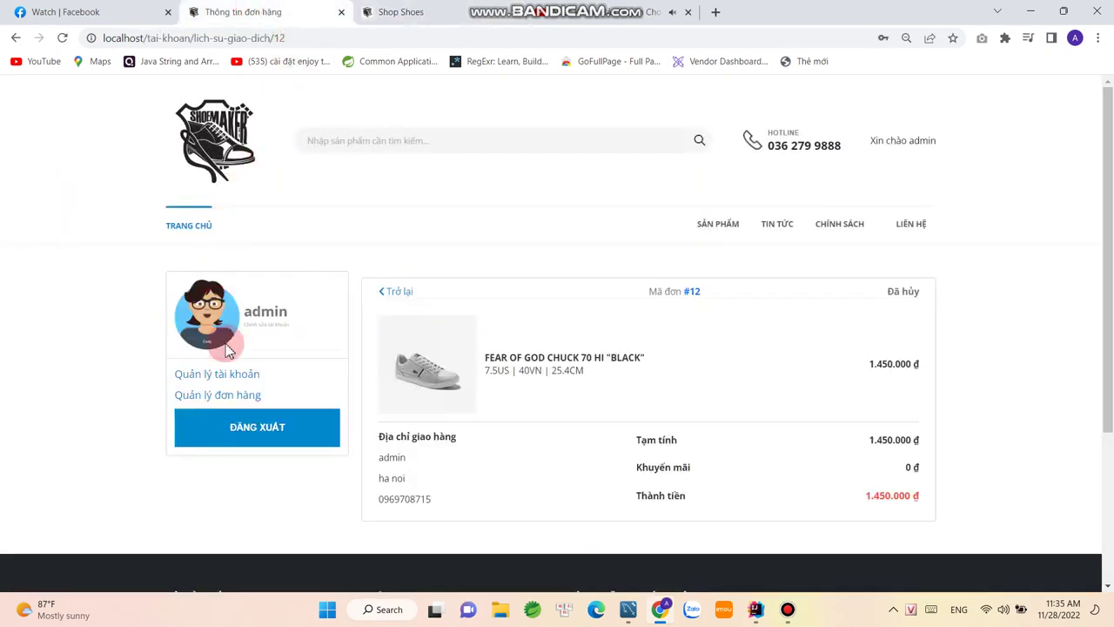
pyautogui.click(256, 428)
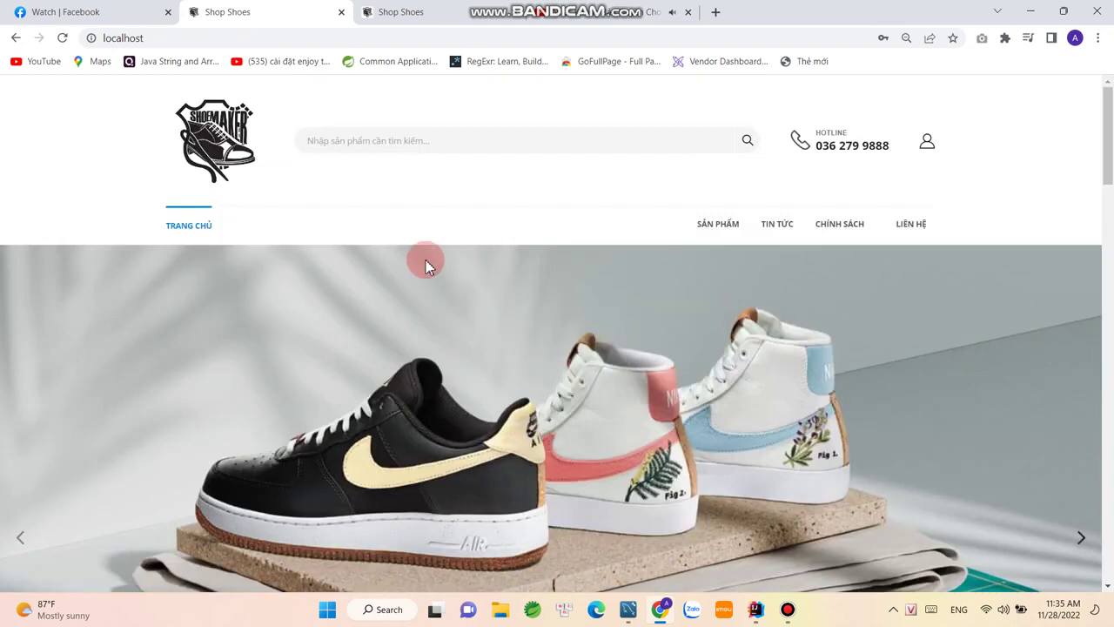
# Look through the storefront home page, advancing the banner to its next slide and viewing the new and best-selling products.
pyautogui.scroll(-8, 427, 266)
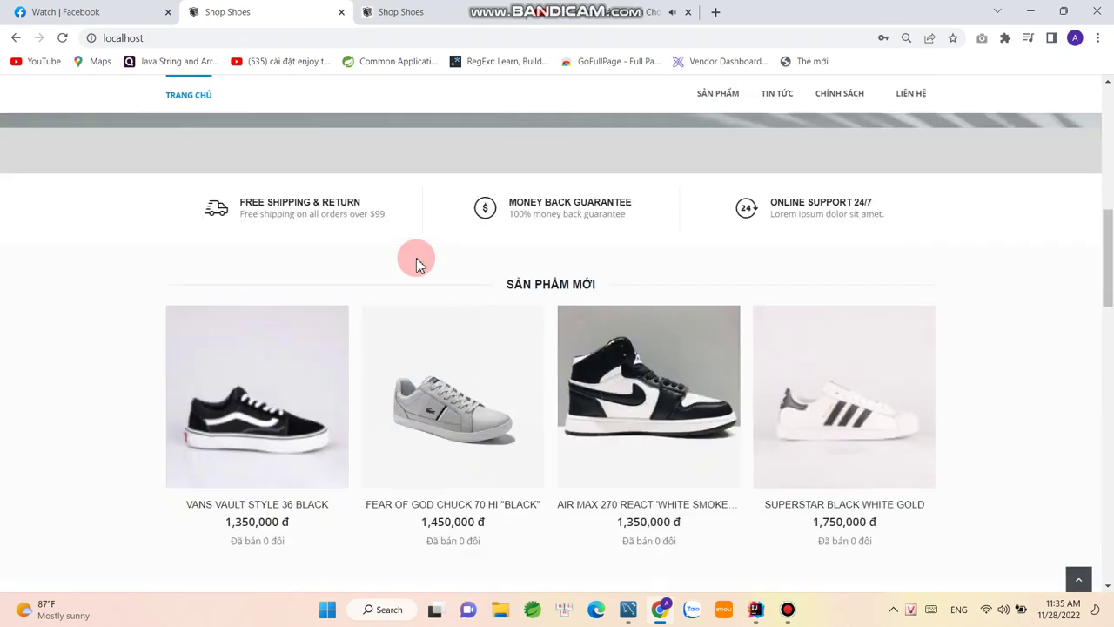
pyautogui.scroll(1, 411, 268)
pyautogui.scroll(7, 411, 268)
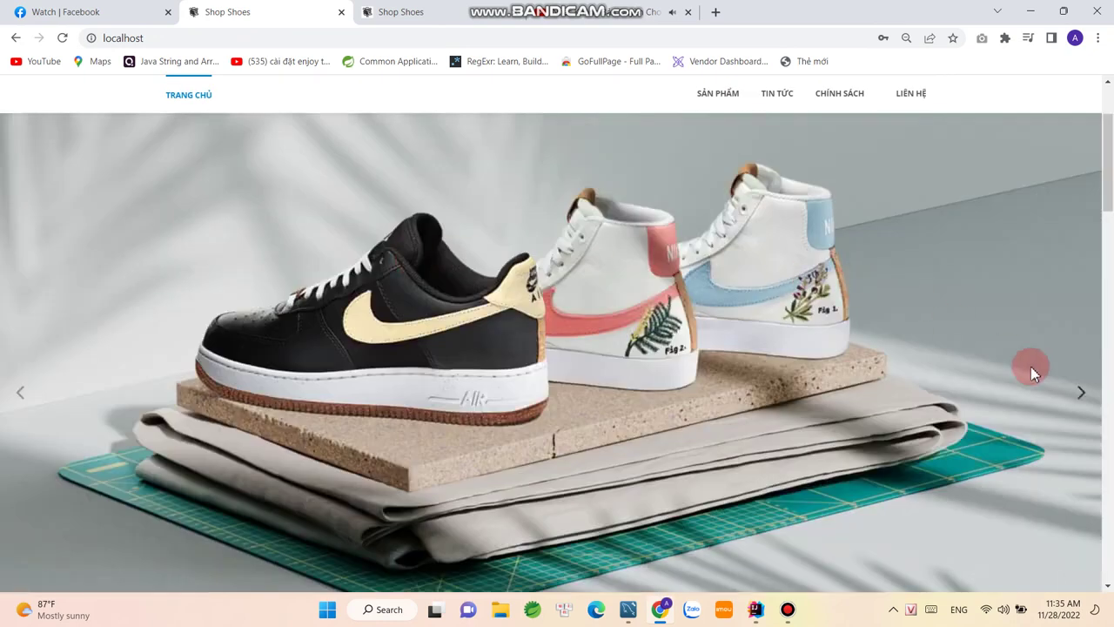
pyautogui.click(1085, 392)
pyautogui.scroll(2, 1032, 358)
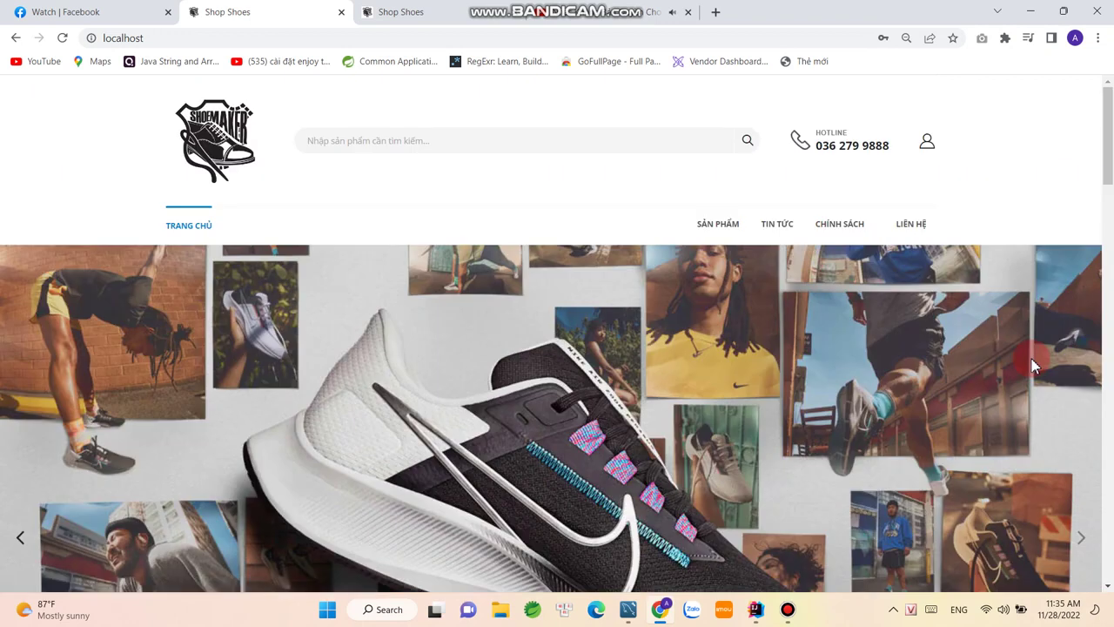
pyautogui.scroll(-2, 1032, 364)
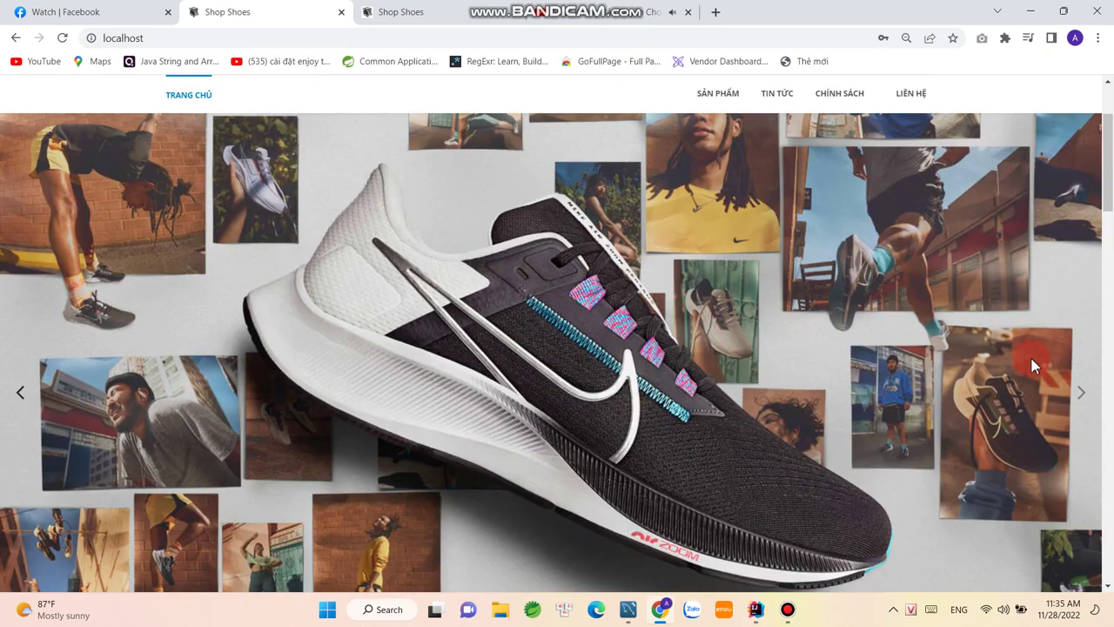
pyautogui.scroll(-10, 1033, 364)
pyautogui.scroll(2, 1030, 357)
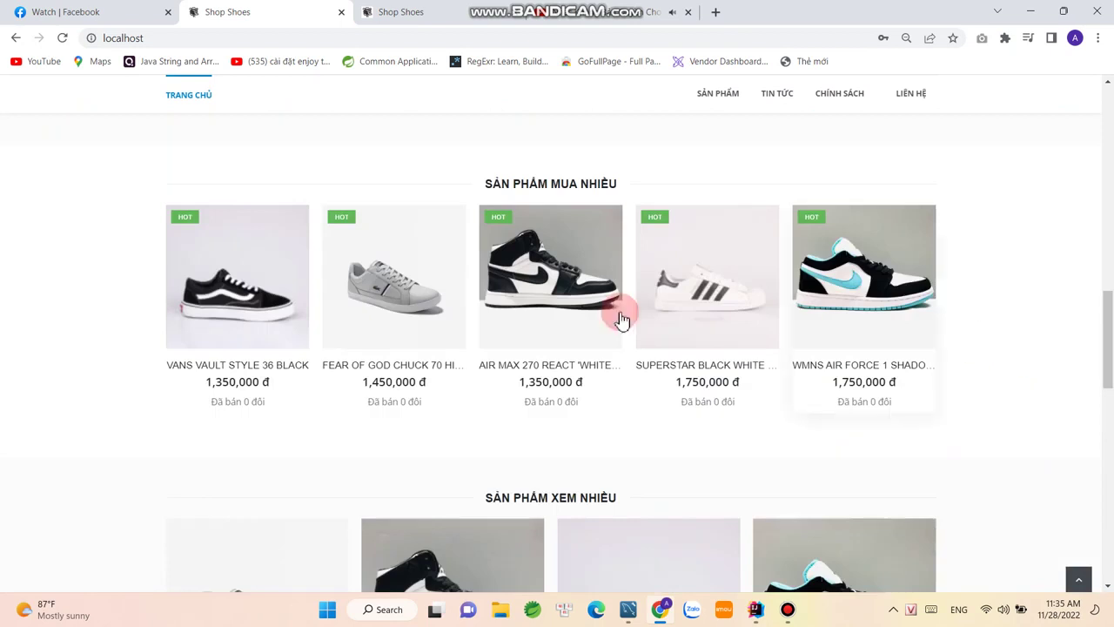
# Open the product VANS VAULT STYLE 36 BLACK from the best-selling products and view each of its photos.
pyautogui.click(260, 318)
pyautogui.scroll(-3, 291, 309)
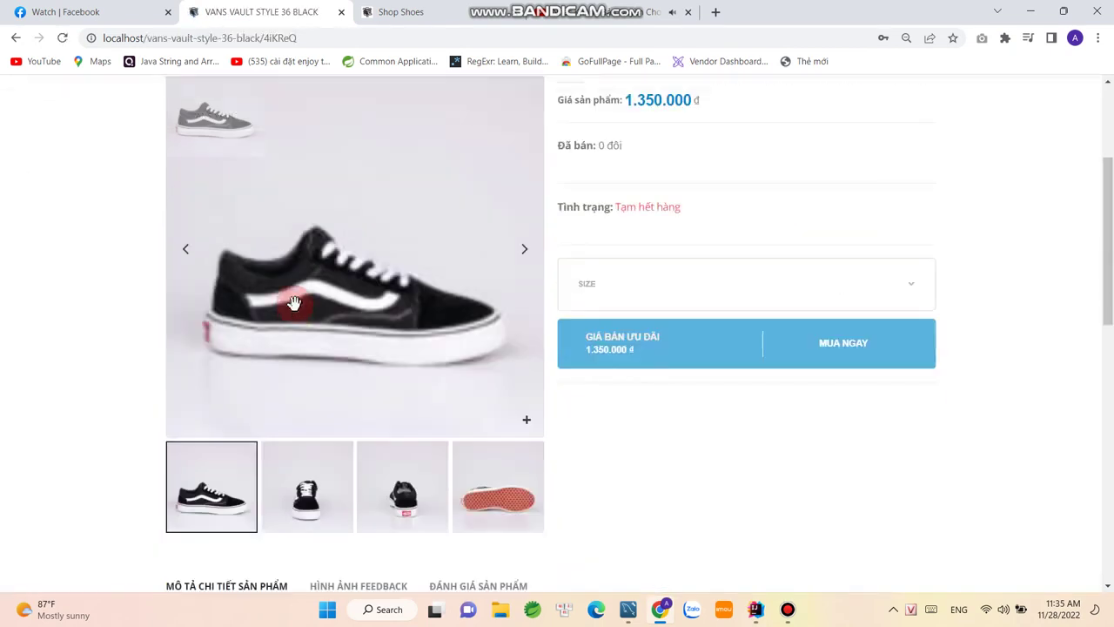
pyautogui.click(304, 465)
pyautogui.click(389, 467)
pyautogui.click(483, 463)
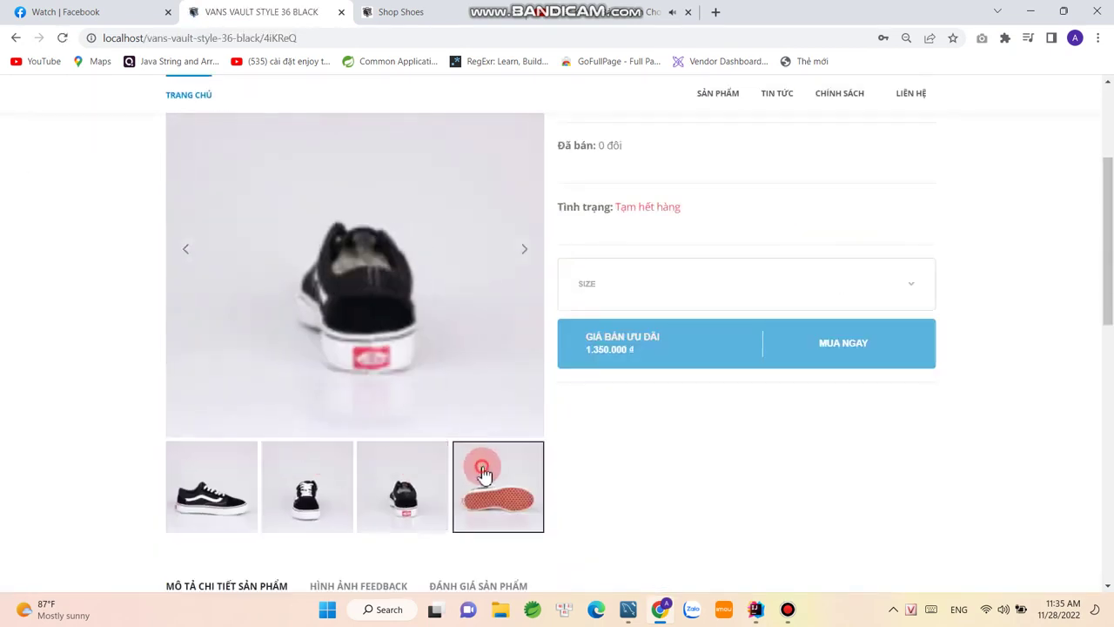
pyautogui.click(399, 466)
pyautogui.click(281, 475)
pyautogui.click(242, 478)
pyautogui.click(291, 466)
pyautogui.click(391, 468)
pyautogui.click(492, 474)
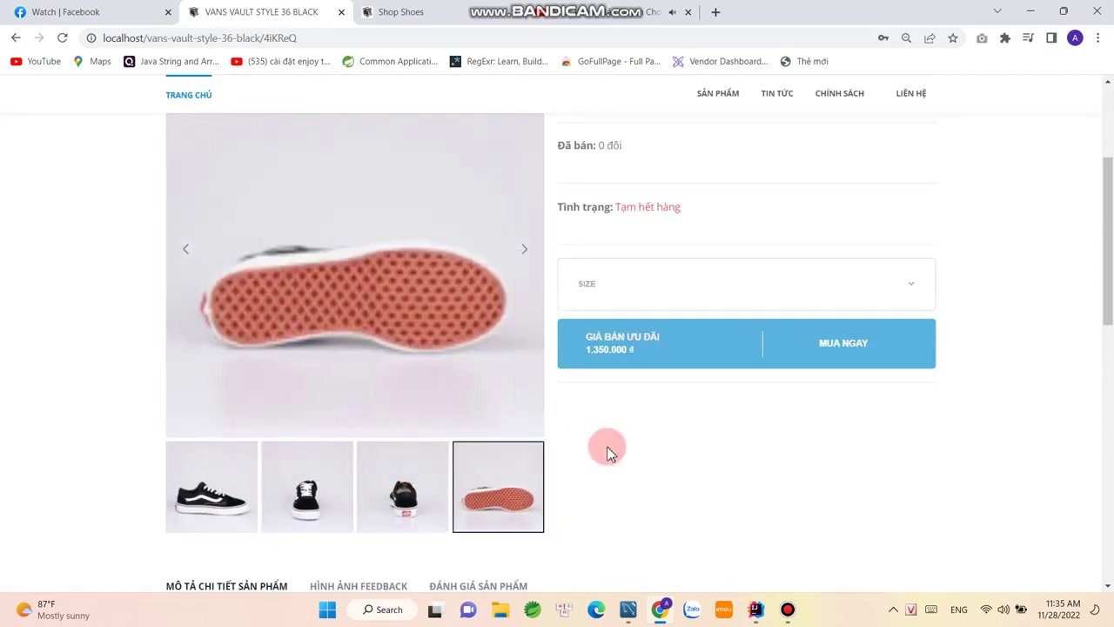
# Review the product's detailed description and related products, and return to the beginning of its page.
pyautogui.scroll(-5, 579, 396)
pyautogui.scroll(-4, 580, 395)
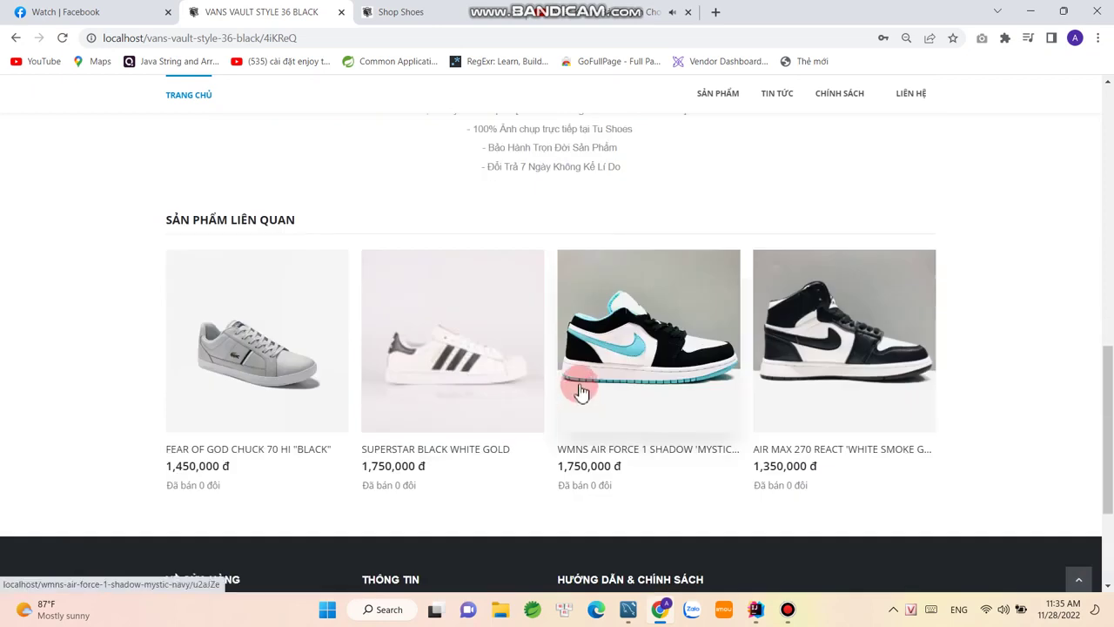
pyautogui.scroll(9, 578, 348)
pyautogui.scroll(2, 570, 268)
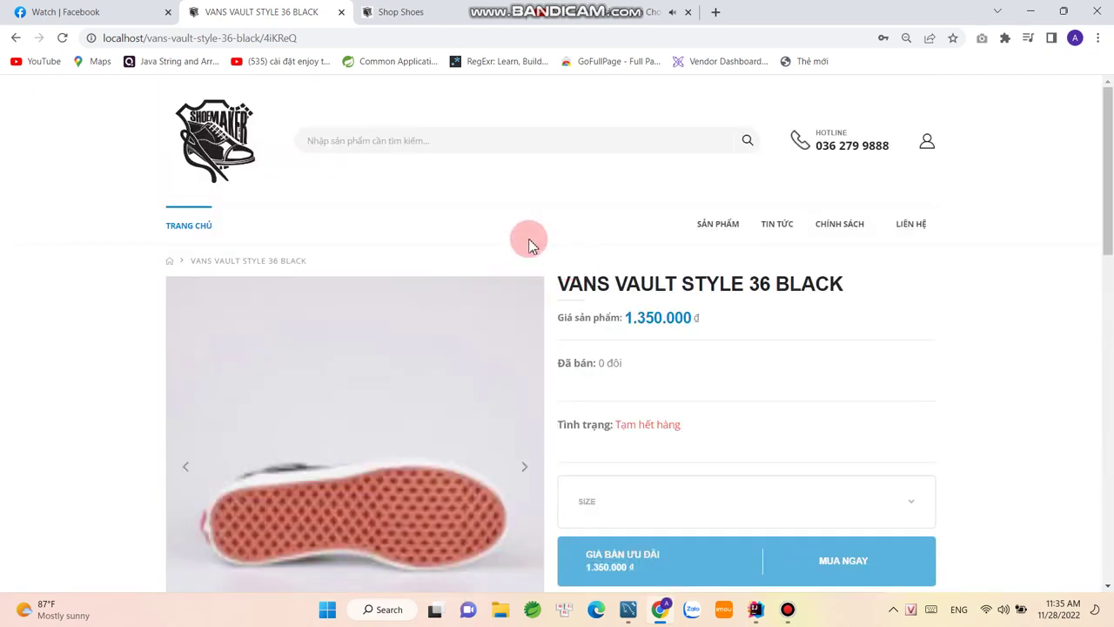
# Return to the store's home page and look over its new and best-selling products again, ending at the banner.
pyautogui.click(240, 165)
pyautogui.scroll(-8, 562, 273)
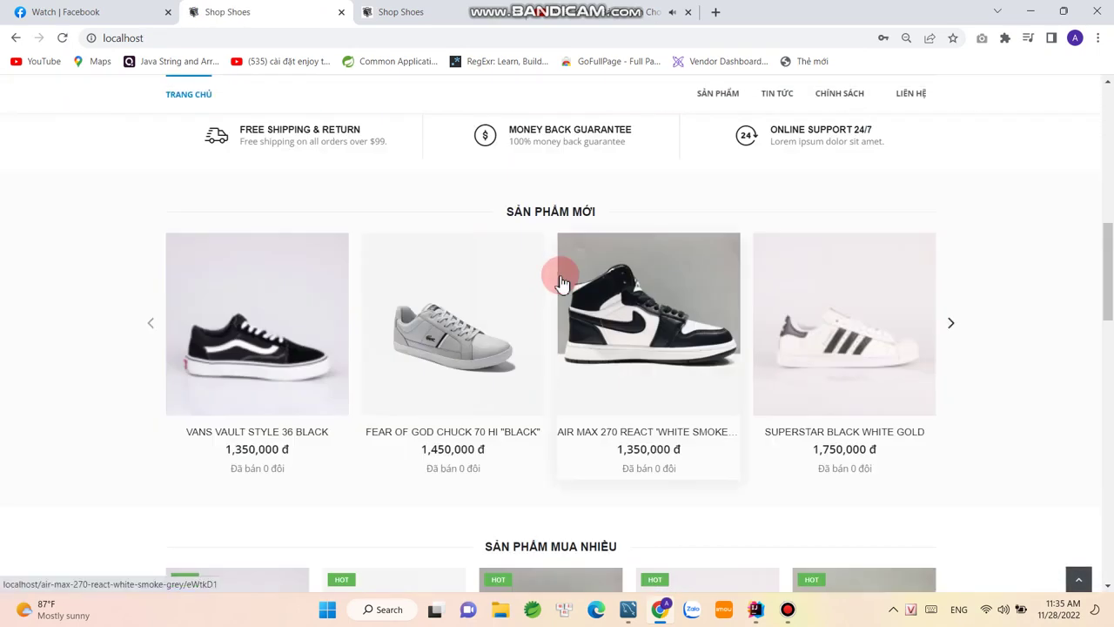
pyautogui.scroll(-3, 560, 281)
pyautogui.scroll(3, 557, 281)
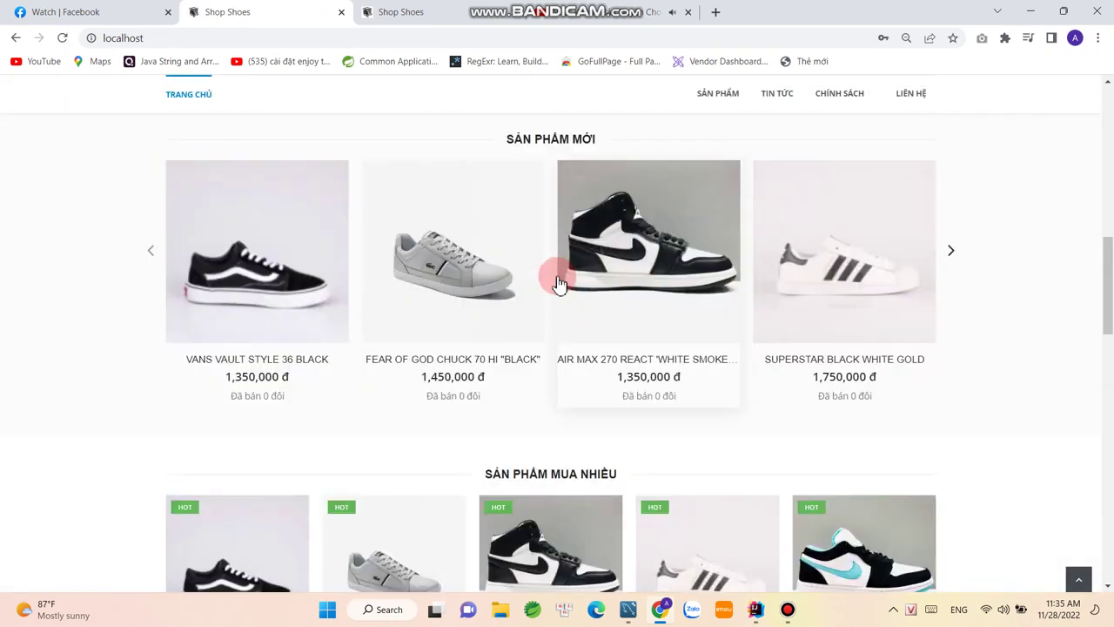
pyautogui.scroll(3, 503, 297)
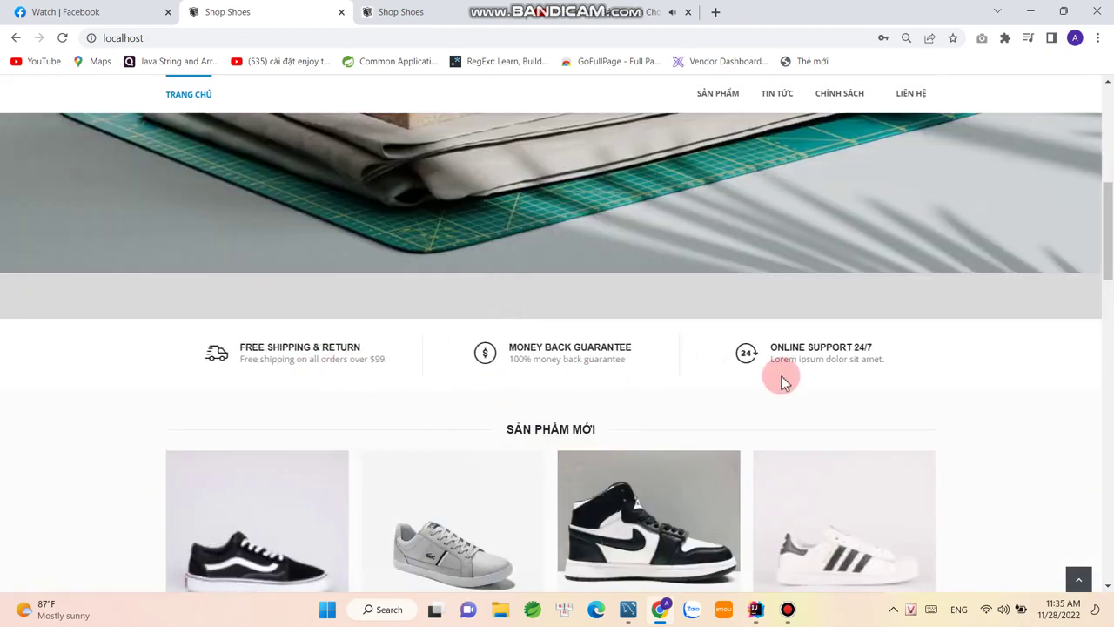
pyautogui.press('Home')
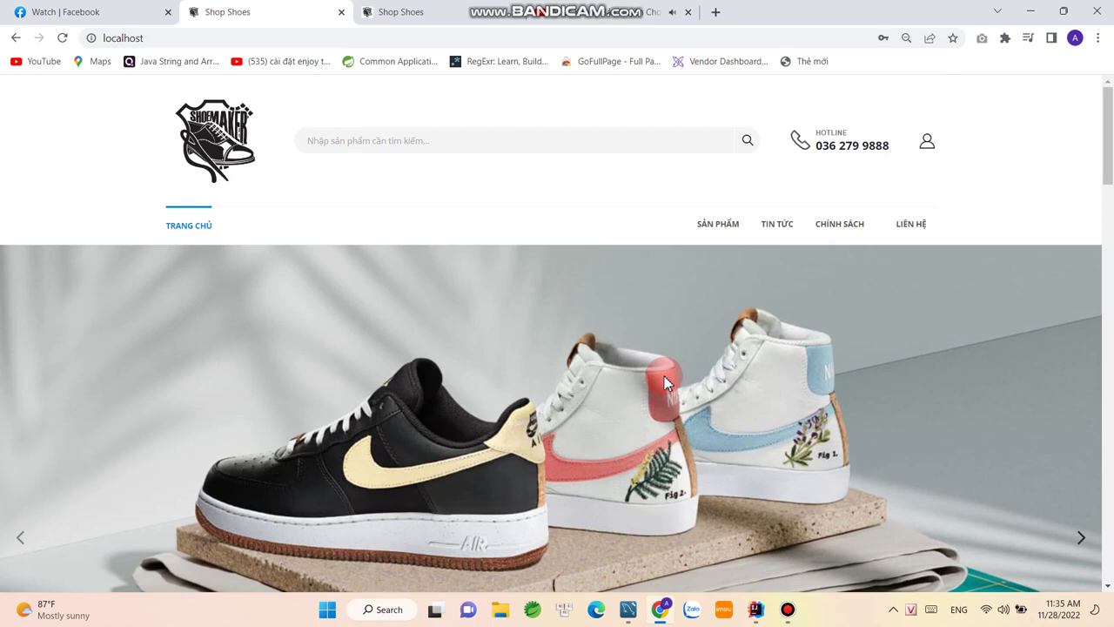
pyautogui.click(786, 618)
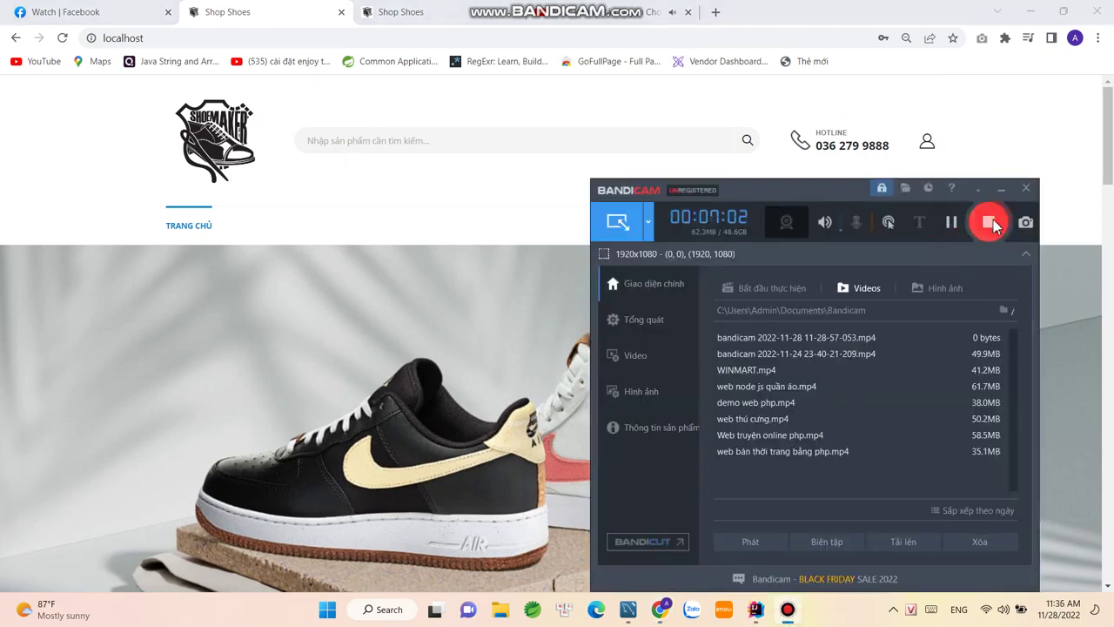